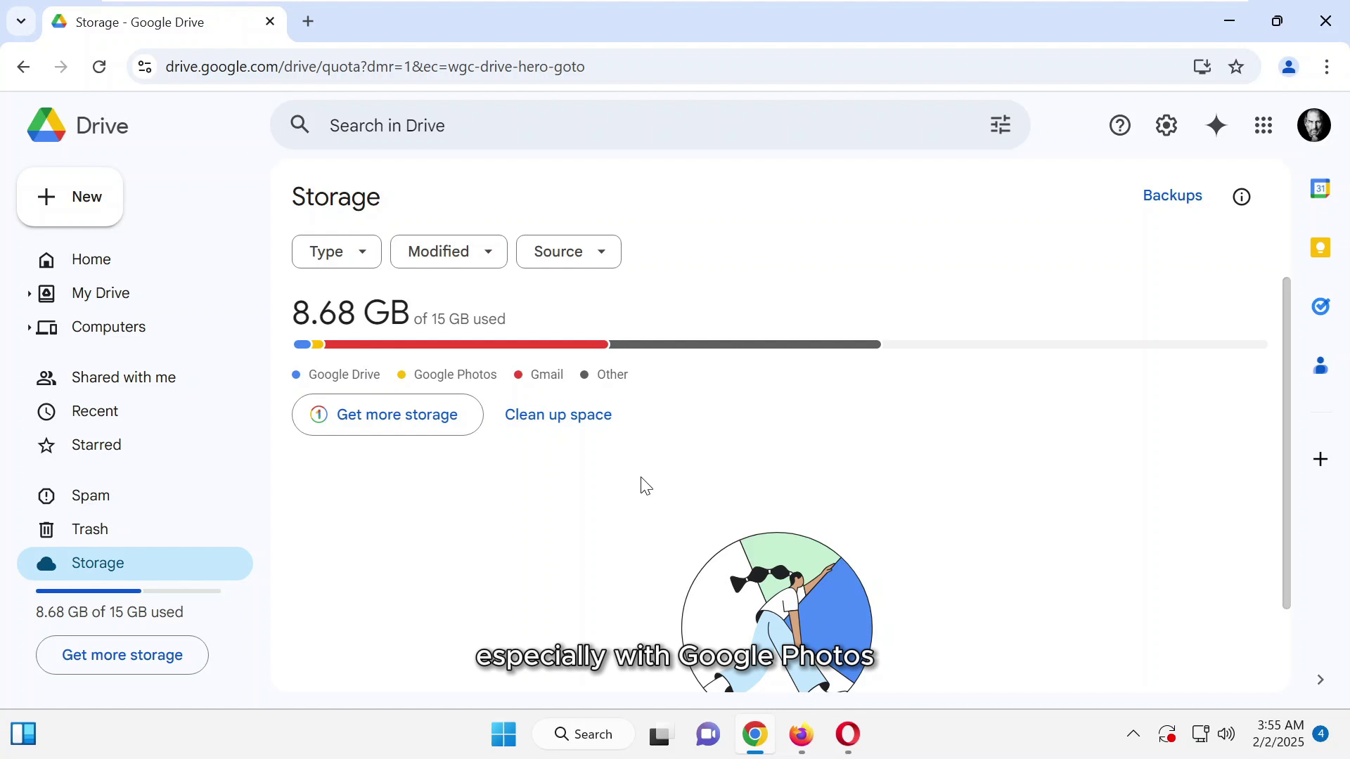
- Scroll the Drive page, pass through My Drive and Computers, and end on Shared with me
{"action": "scroll", "coordinate": [652, 458], "scroll_direction": "down", "scroll_amount": 1}
{"action": "scroll", "coordinate": [652, 459], "scroll_direction": "up", "scroll_amount": 1}
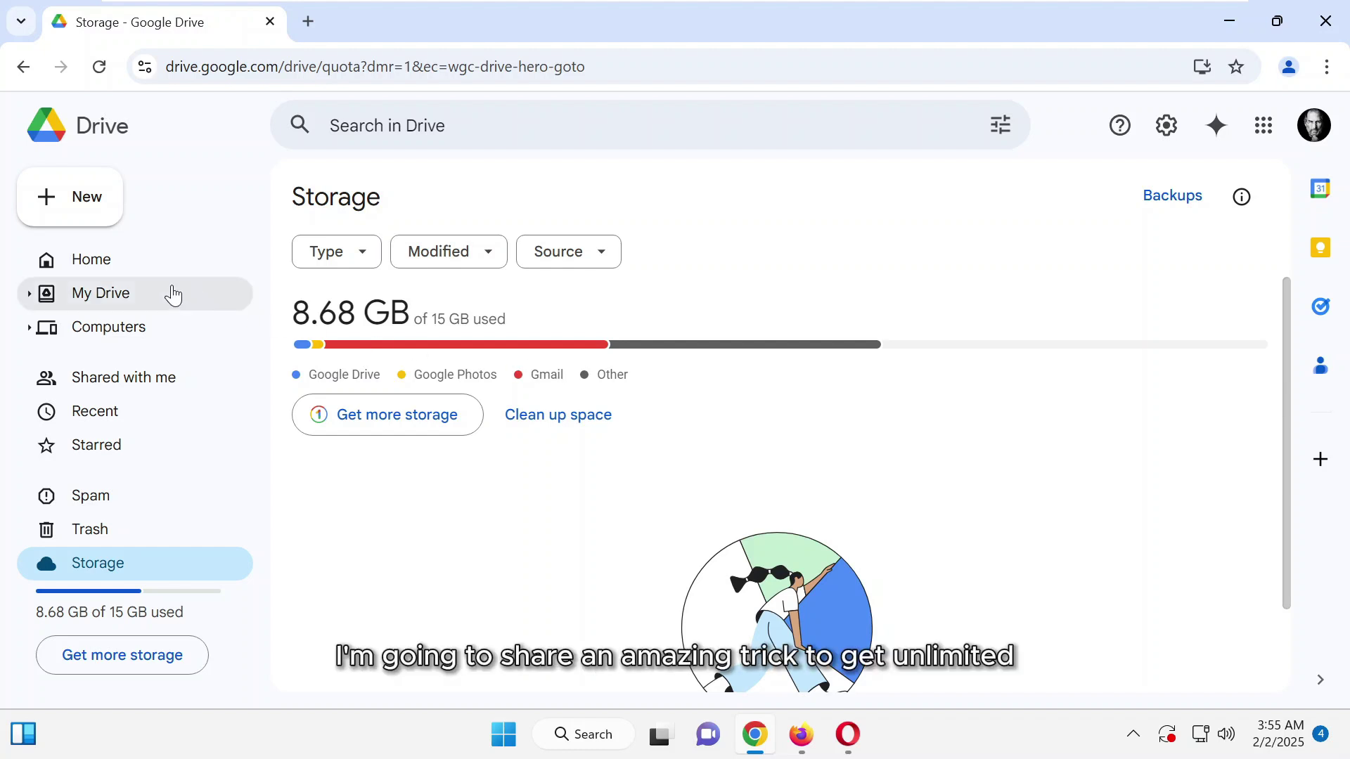
{"action": "left_click", "coordinate": [139, 293]}
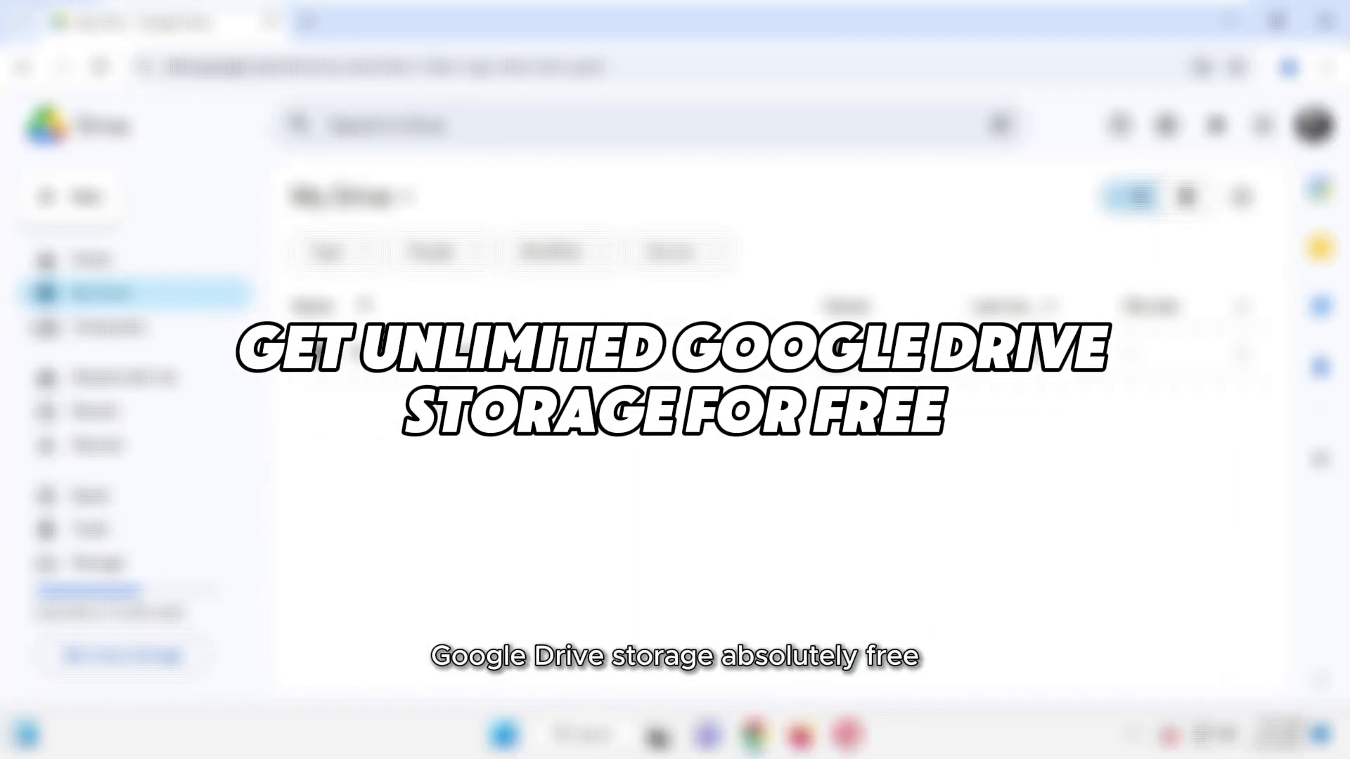
{"action": "left_click", "coordinate": [141, 327]}
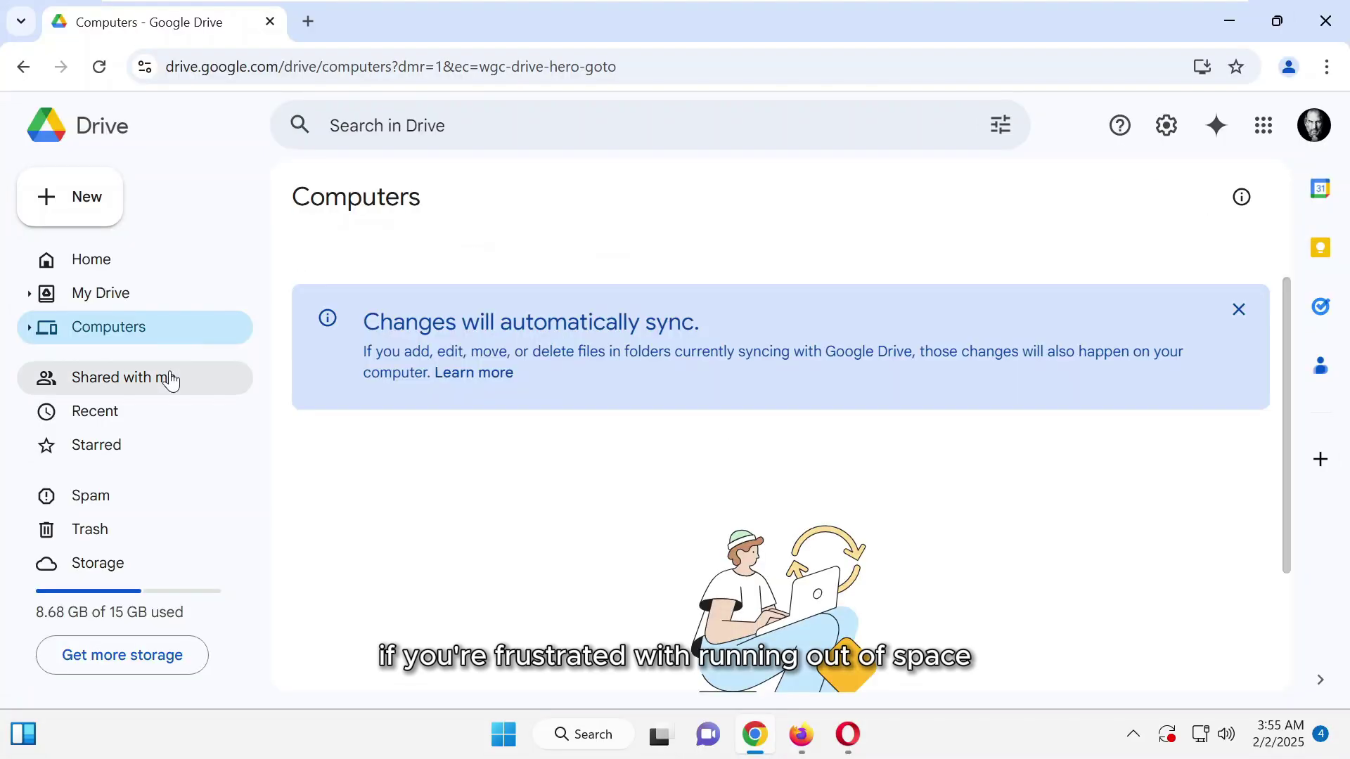
{"action": "left_click", "coordinate": [172, 379]}
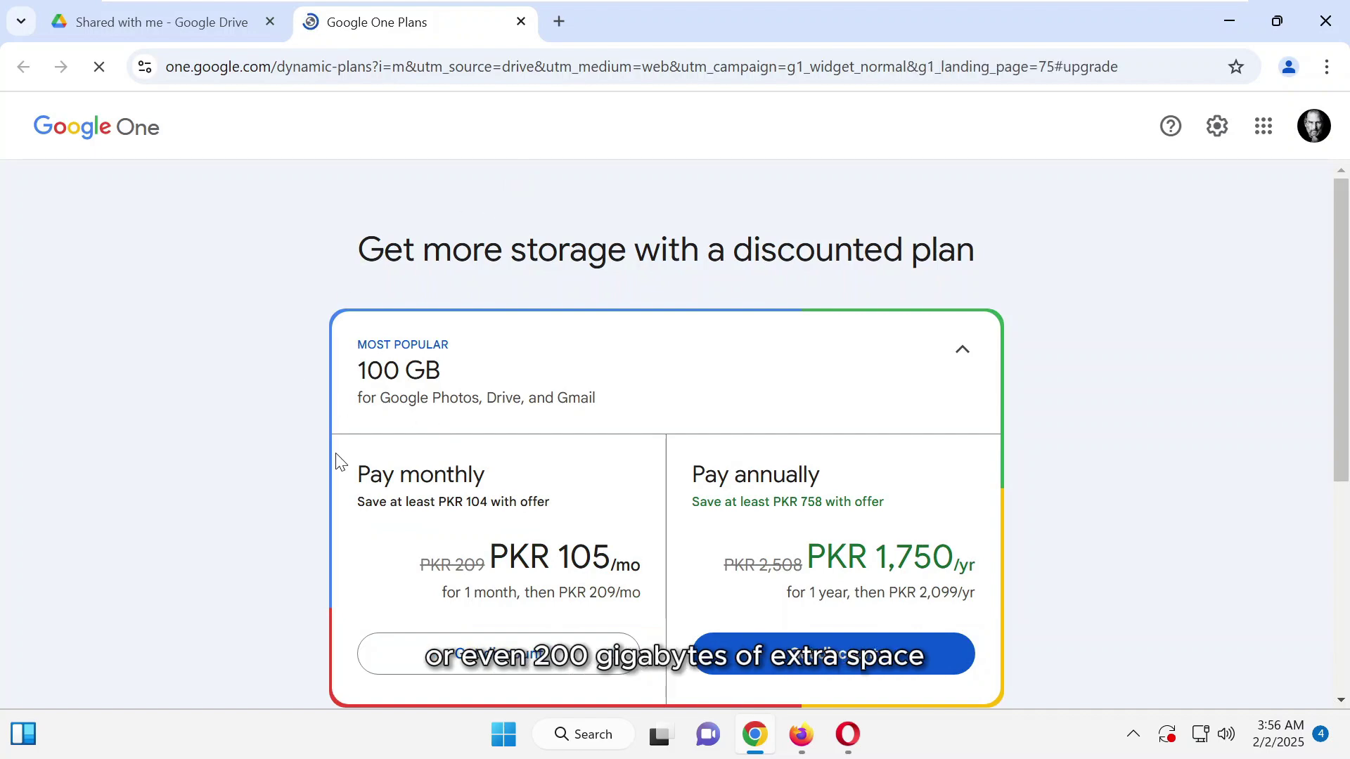
{"action": "scroll", "coordinate": [334, 461], "scroll_direction": "down", "scroll_amount": 5}
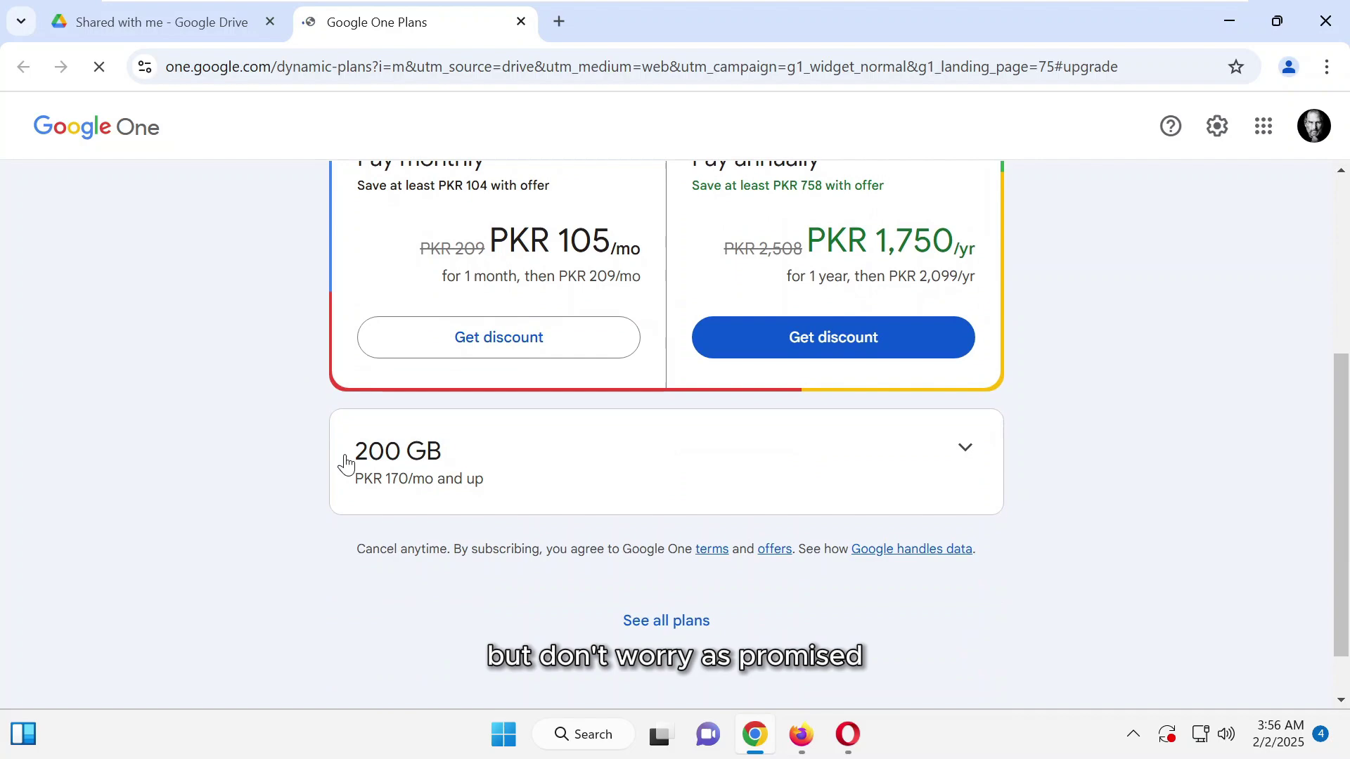
{"action": "left_click", "coordinate": [965, 448]}
{"action": "scroll", "coordinate": [347, 497], "scroll_direction": "down", "scroll_amount": 2}
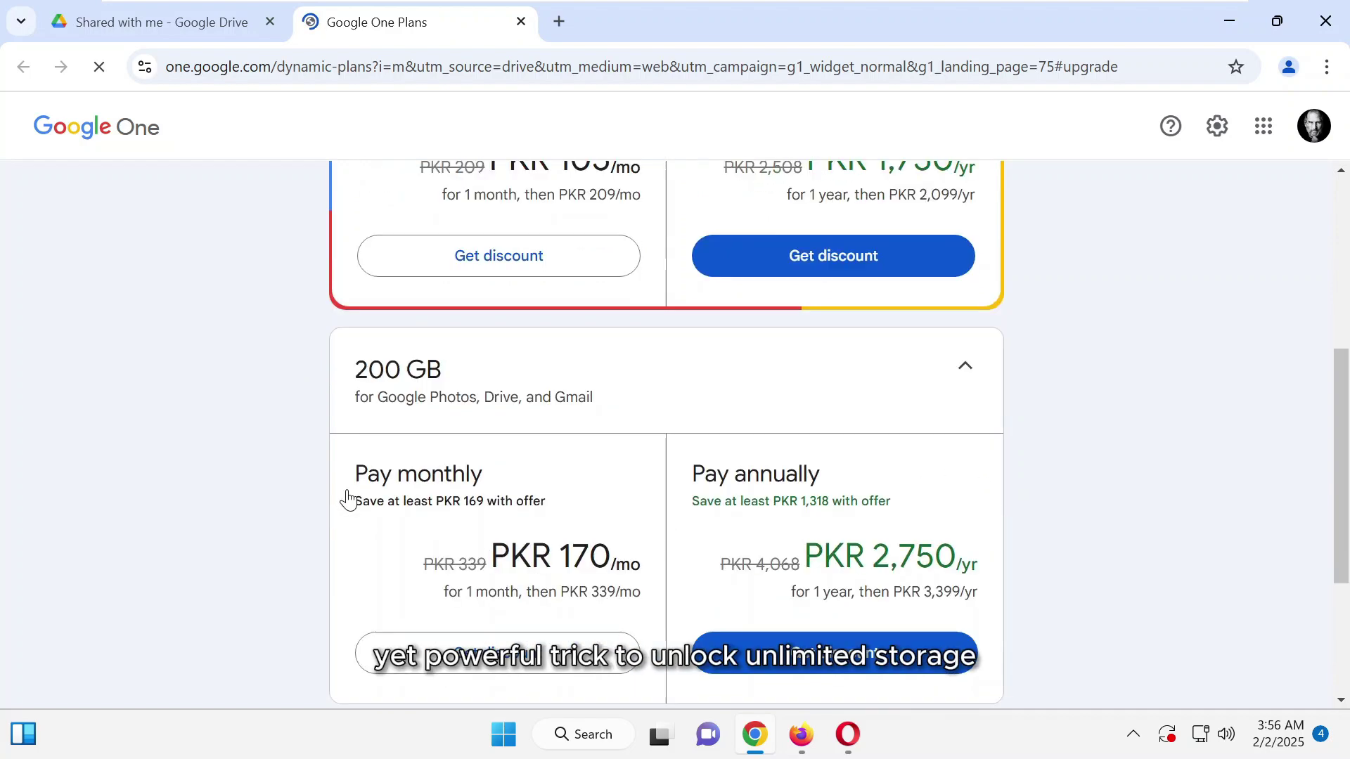
{"action": "scroll", "coordinate": [346, 497], "scroll_direction": "up", "scroll_amount": 7}
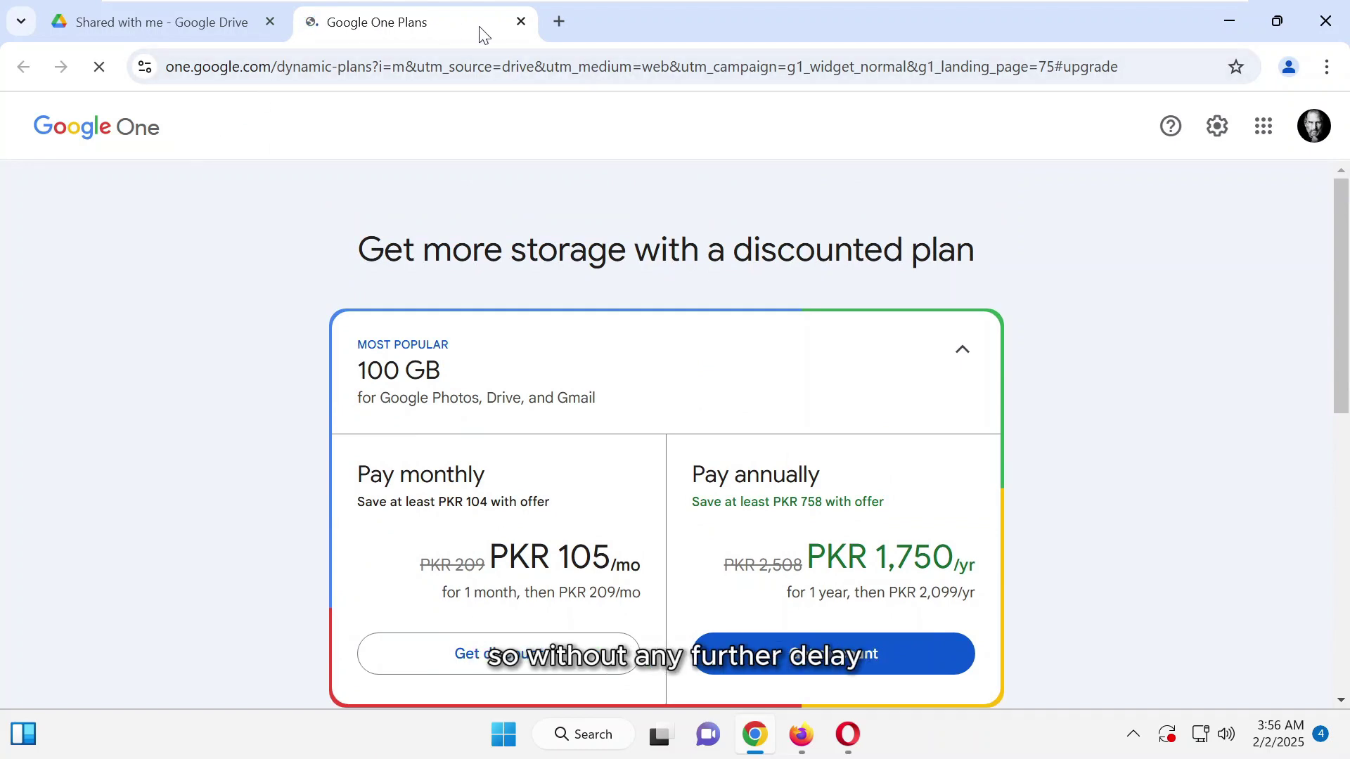
{"action": "left_click", "coordinate": [521, 22]}
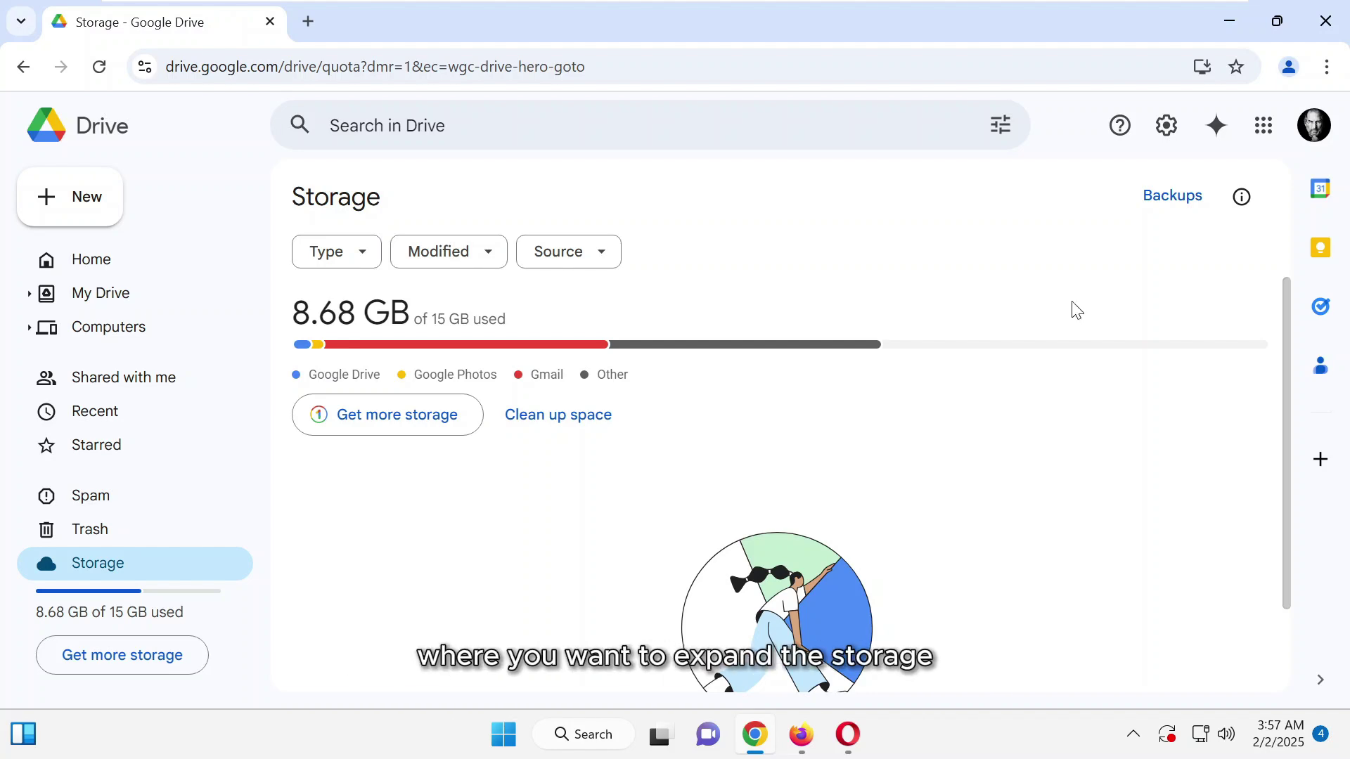
- Switch to the Firefox window signed into the other account and start a new folder
{"action": "left_click", "coordinate": [1230, 20]}
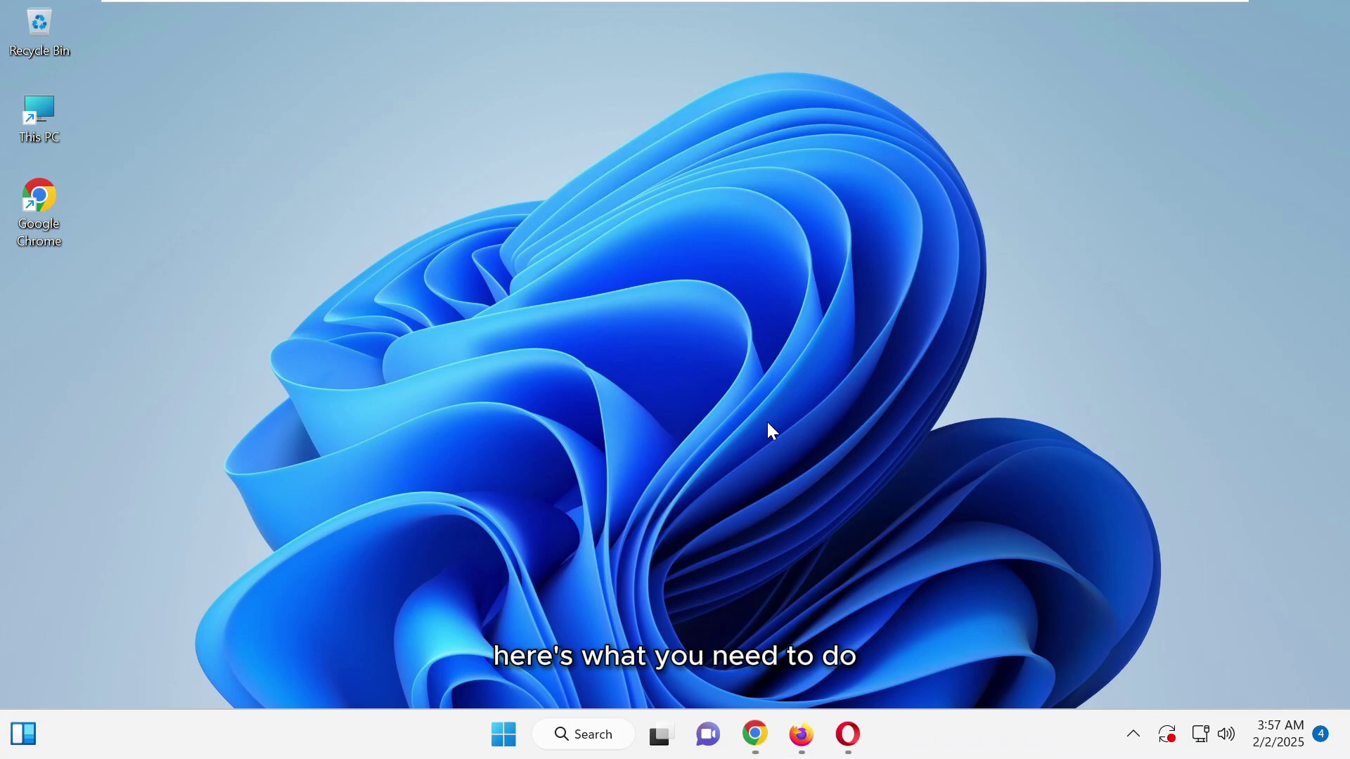
{"action": "left_click", "coordinate": [802, 735]}
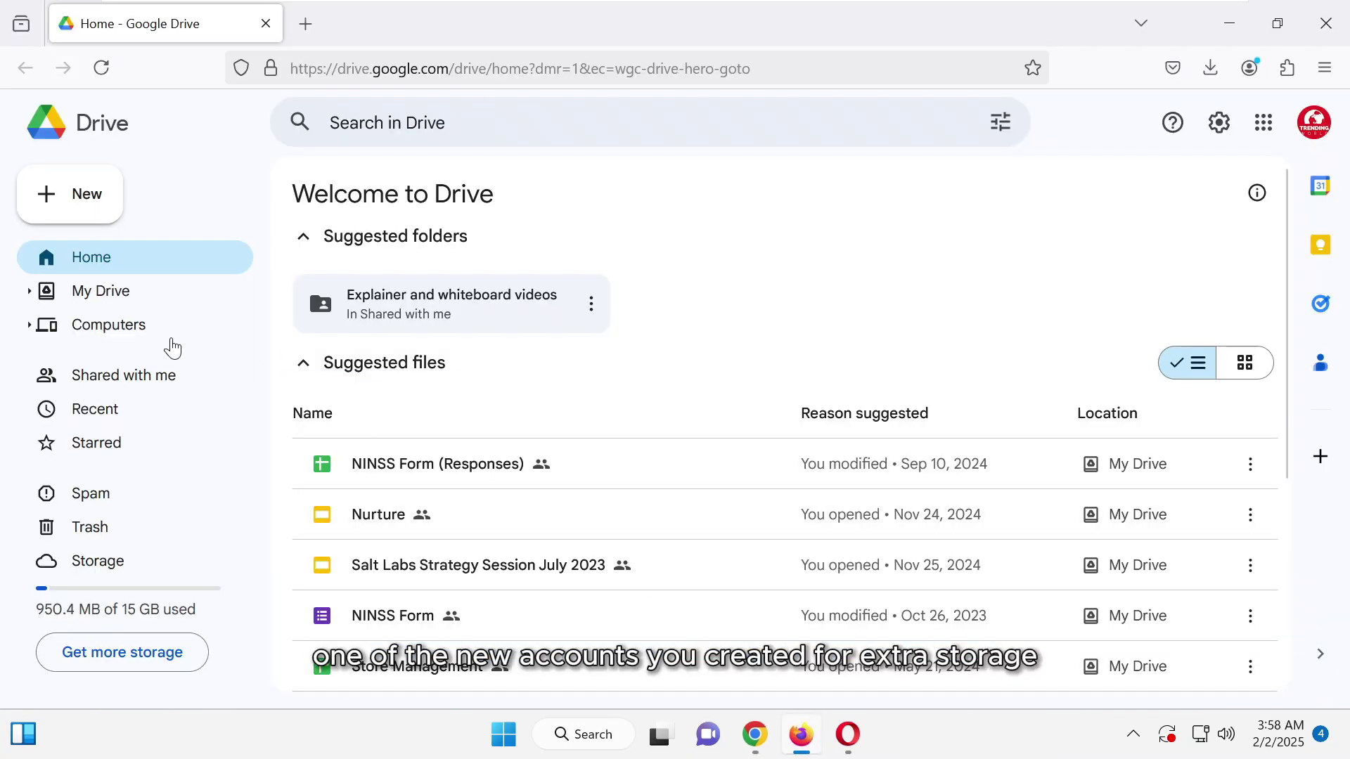
{"action": "left_click", "coordinate": [83, 205]}
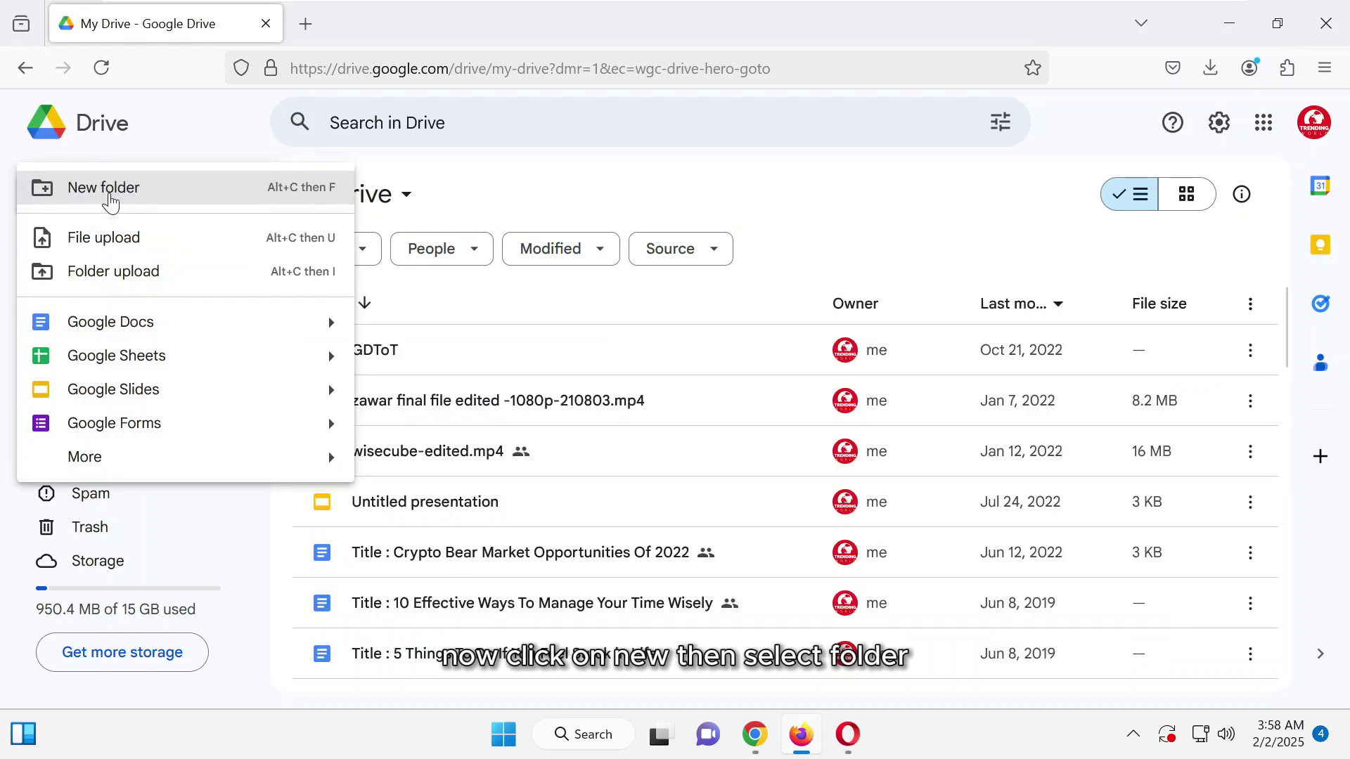
{"action": "left_click", "coordinate": [134, 198]}
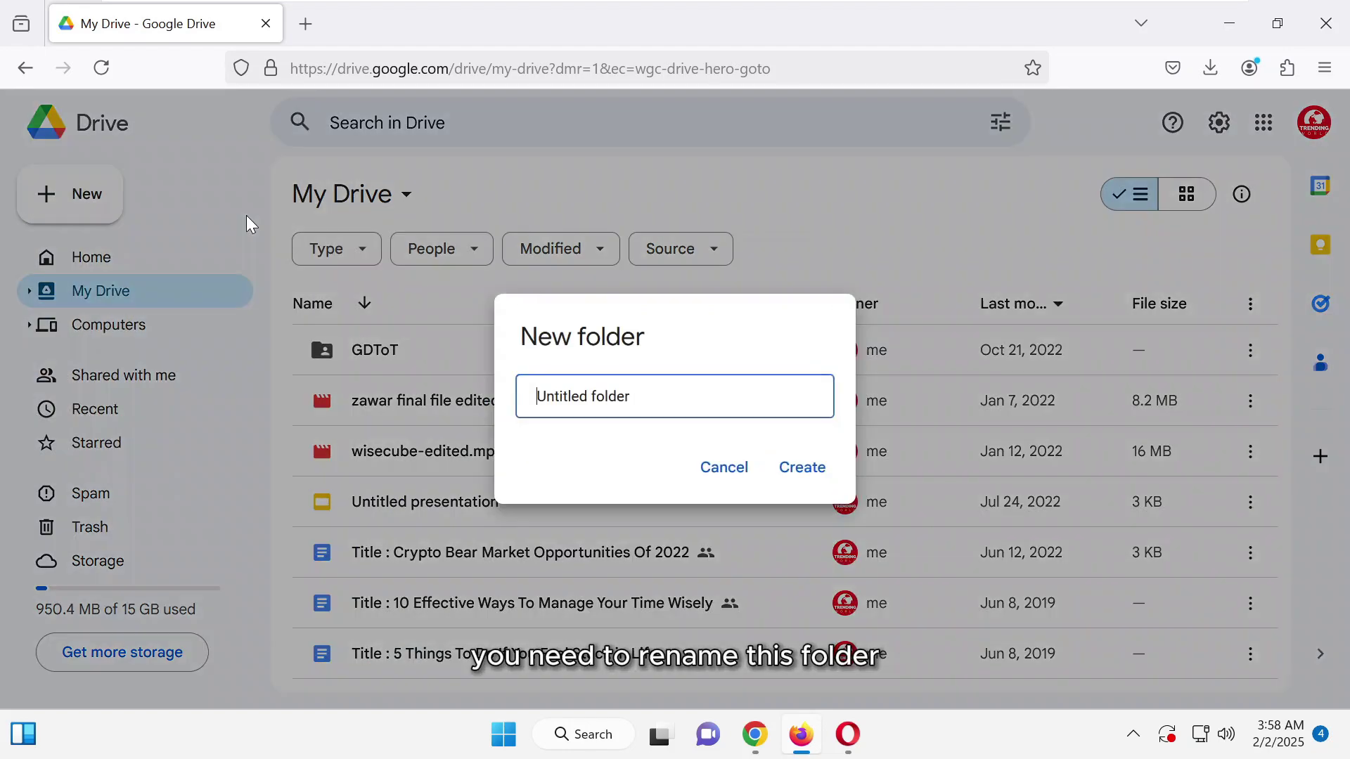
- Name the new folder 'Drive 1 (14.1 GB)'
{"action": "triple_click", "coordinate": [677, 399]}
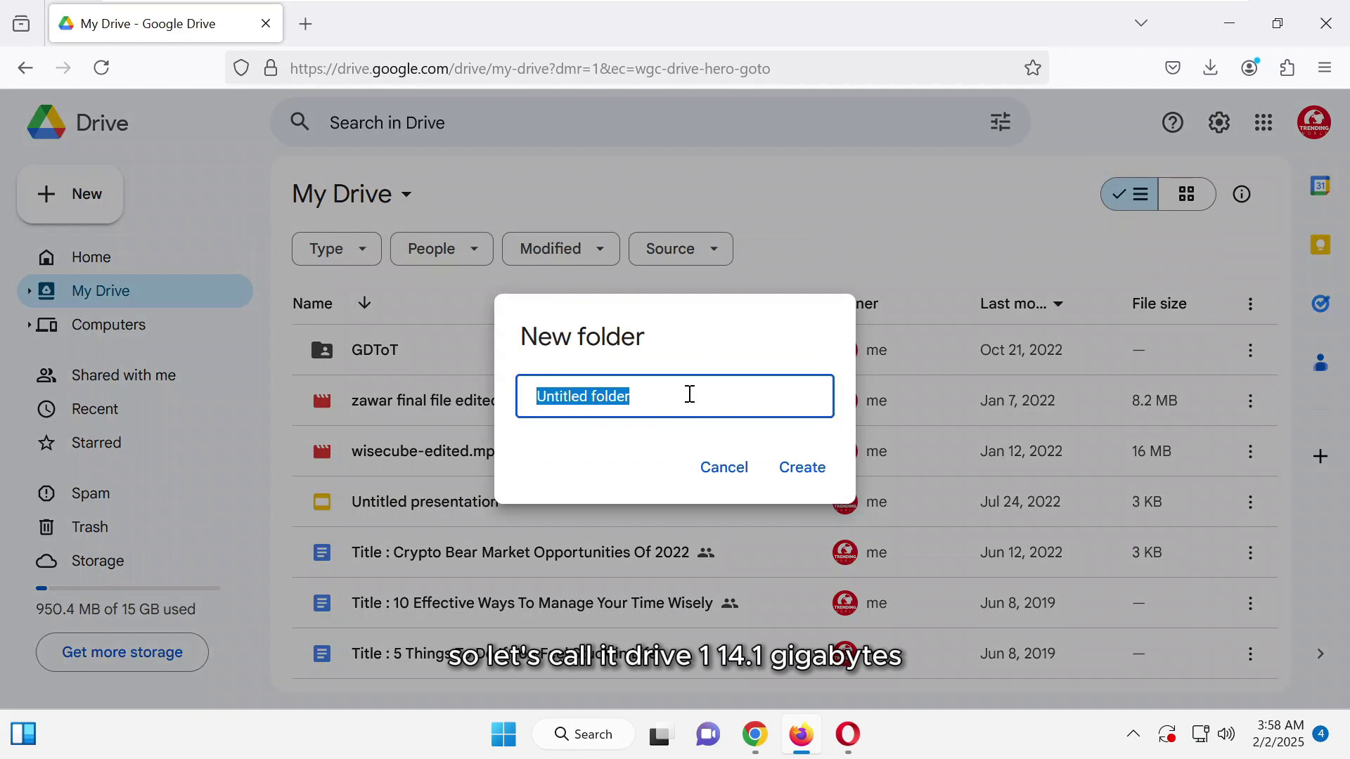
{"action": "type", "text": "Drive 1 (14.)"}
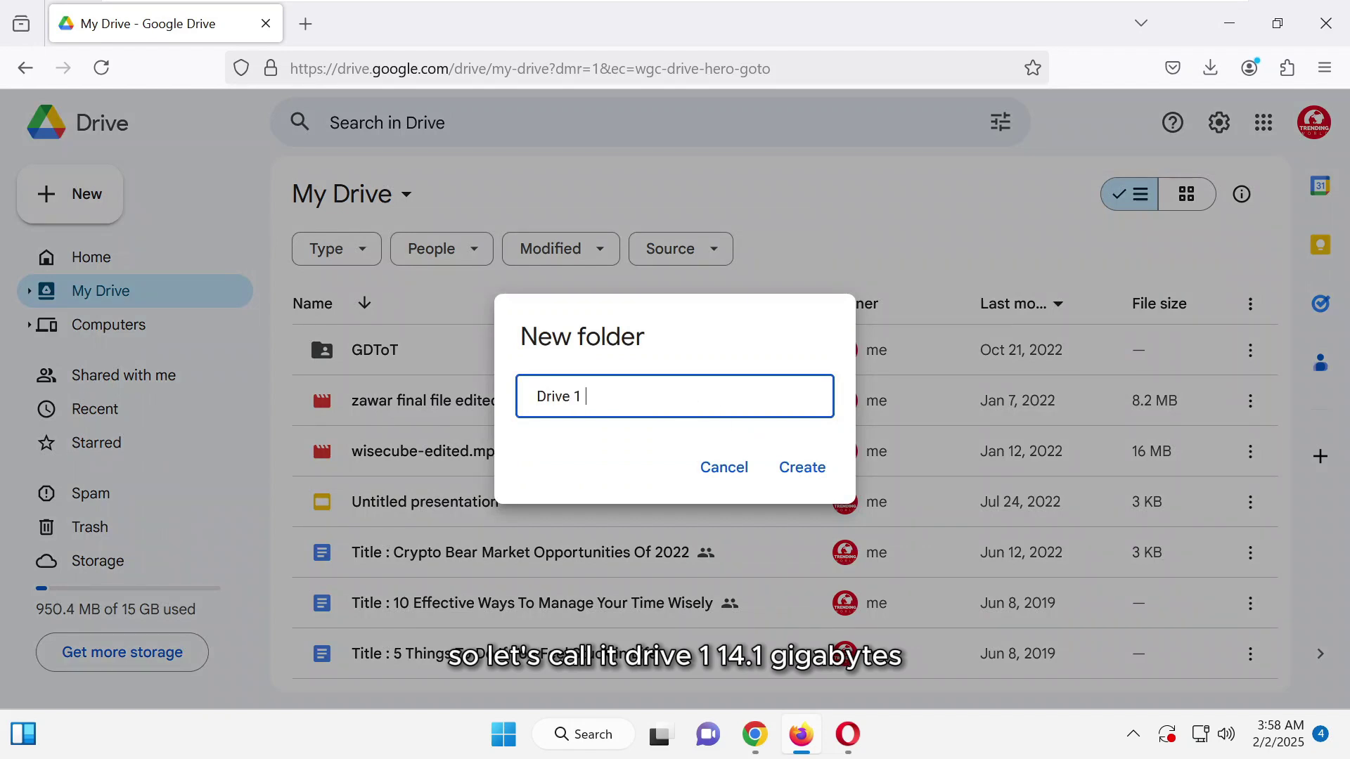
{"action": "key", "text": "Left"}
{"action": "type", "text": "14."}
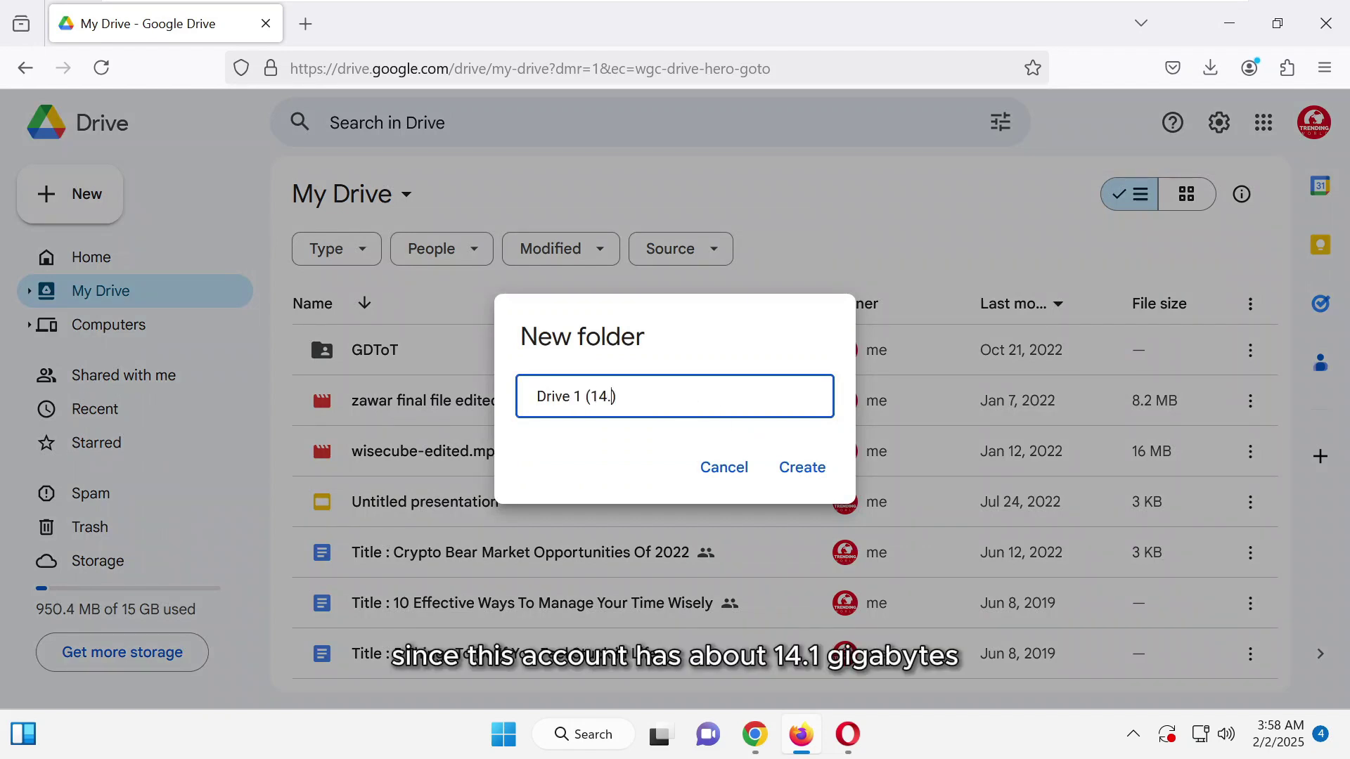
{"action": "type", "text": "1"}
{"action": "key", "text": "End"}
{"action": "key", "text": "Left"}
{"action": "type", "text": "GB"}
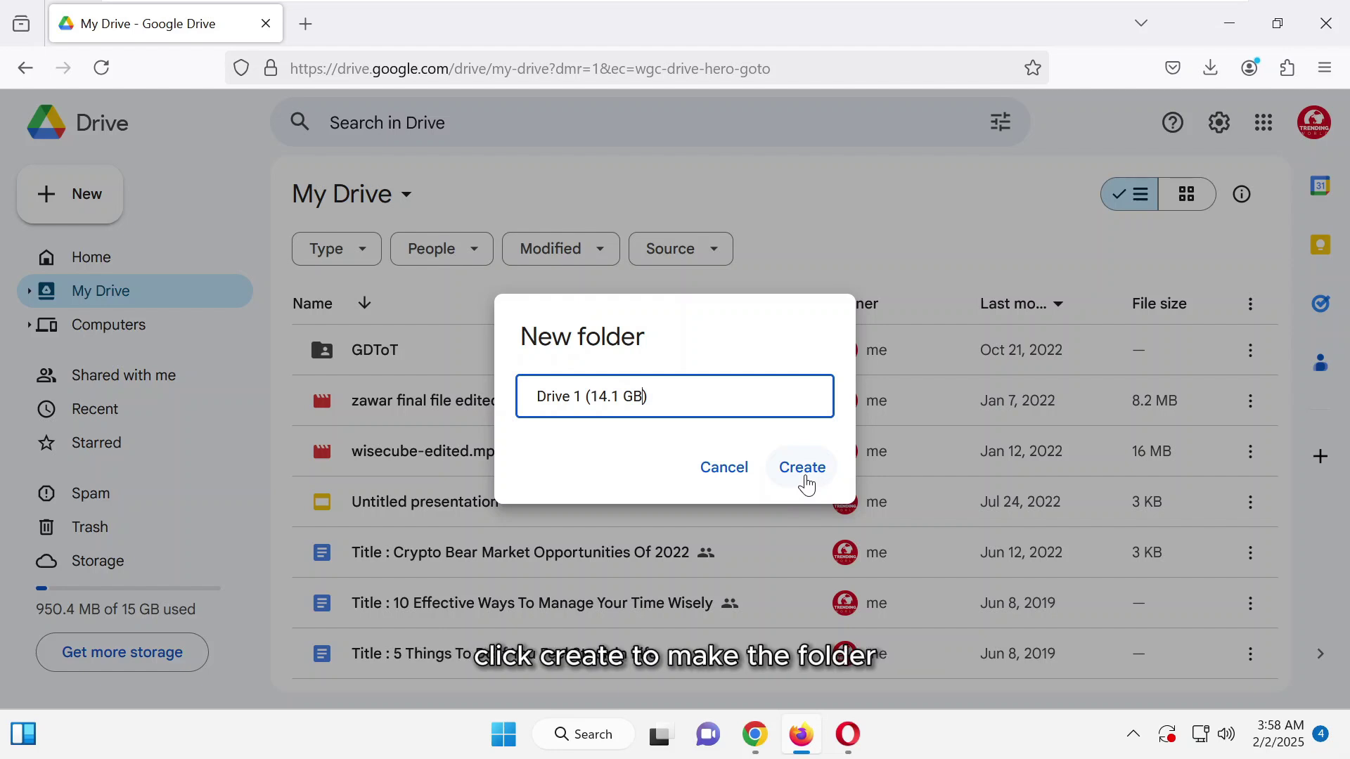
- Create the Drive 1 (14.1 GB) folder and bring up its sharing settings
{"action": "left_click", "coordinate": [807, 484]}
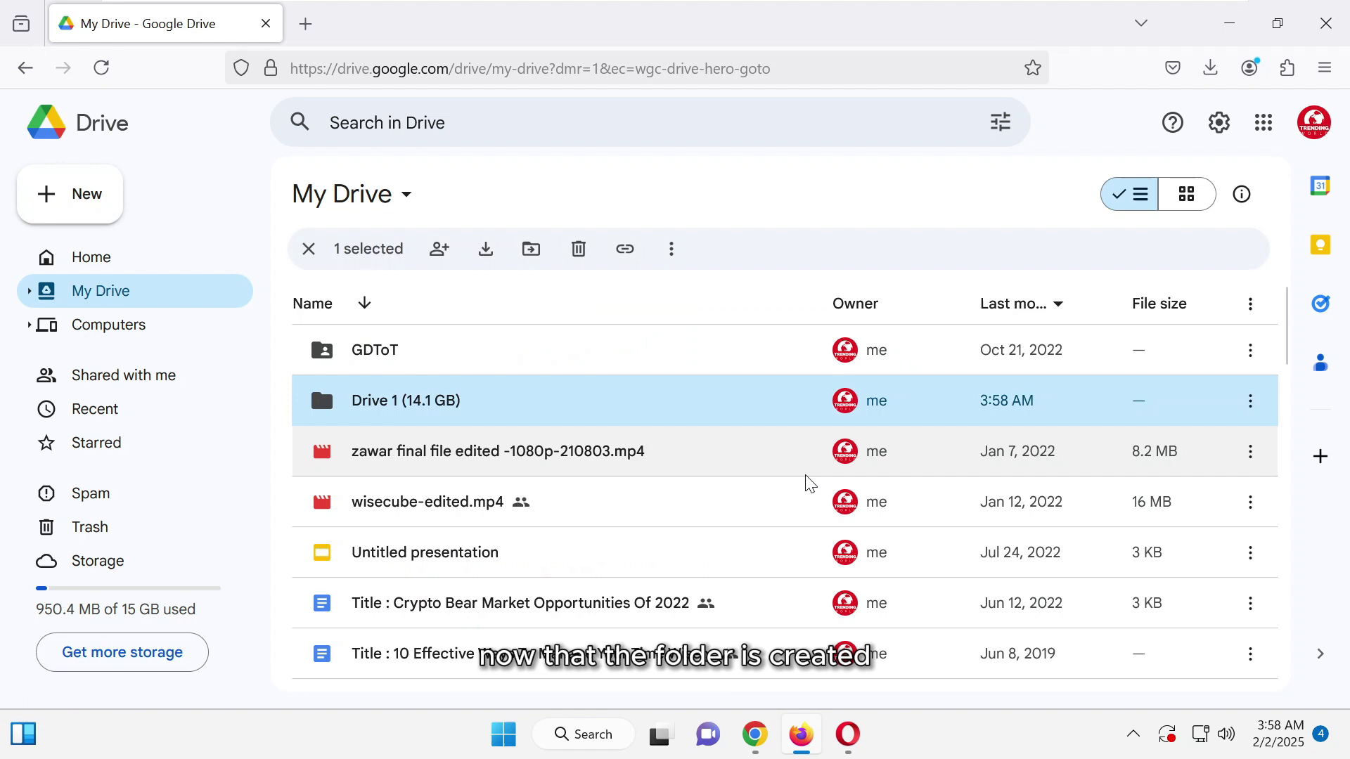
{"action": "right_click", "coordinate": [395, 400]}
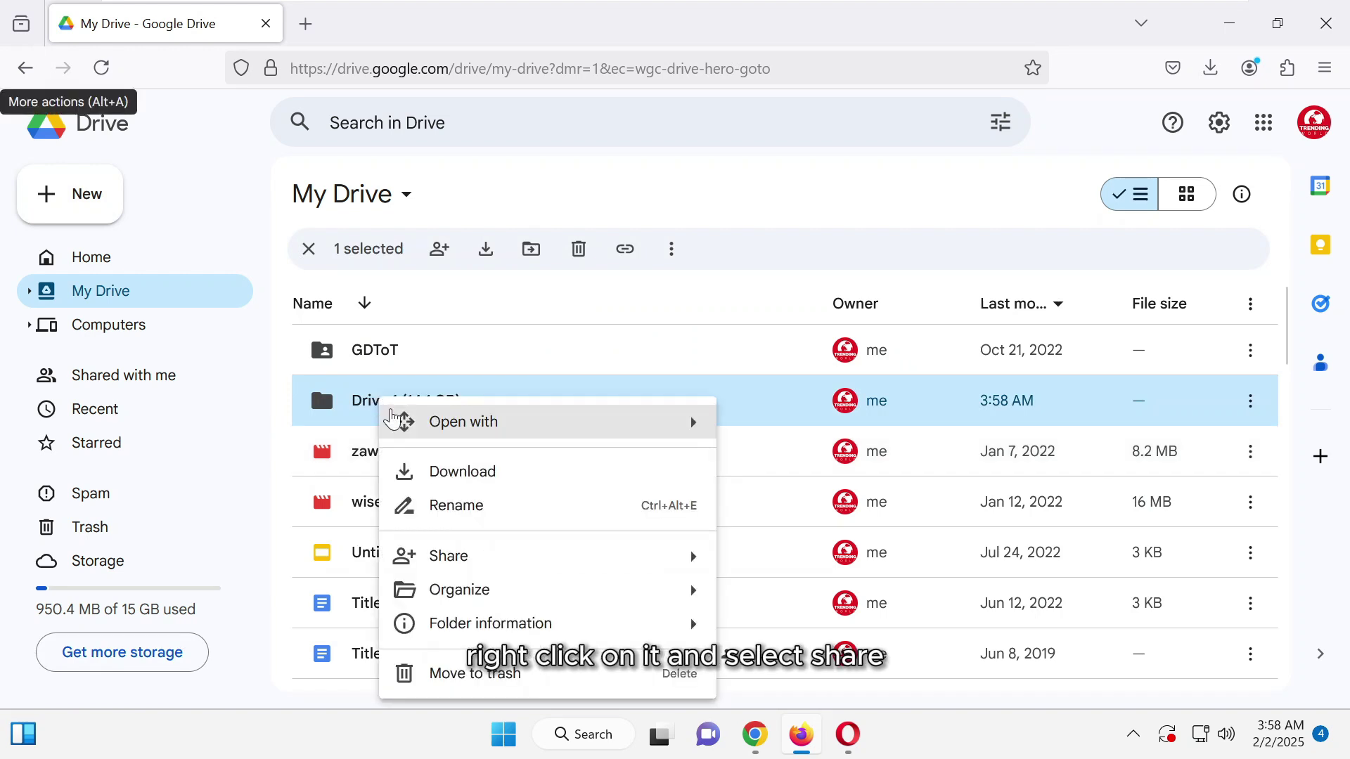
{"action": "mouse_move", "coordinate": [504, 557]}
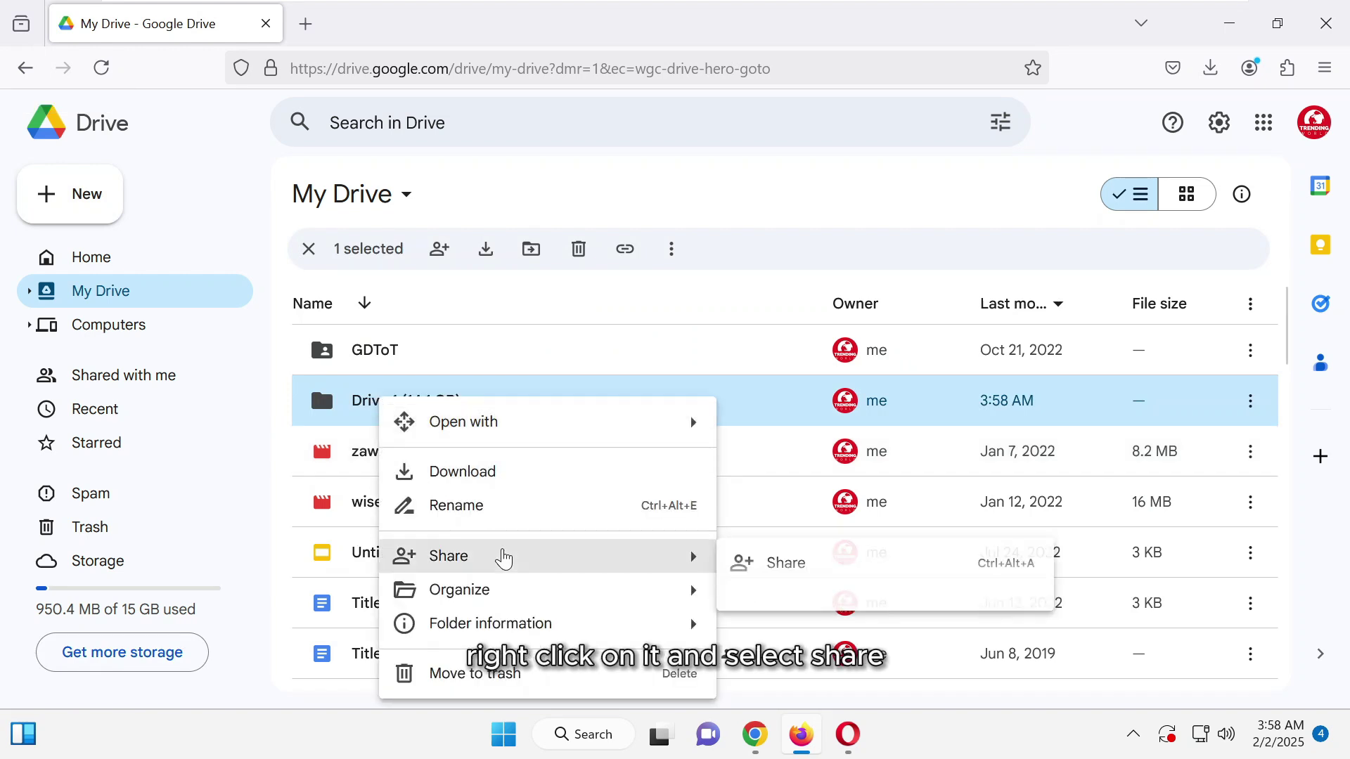
{"action": "left_click", "coordinate": [815, 569]}
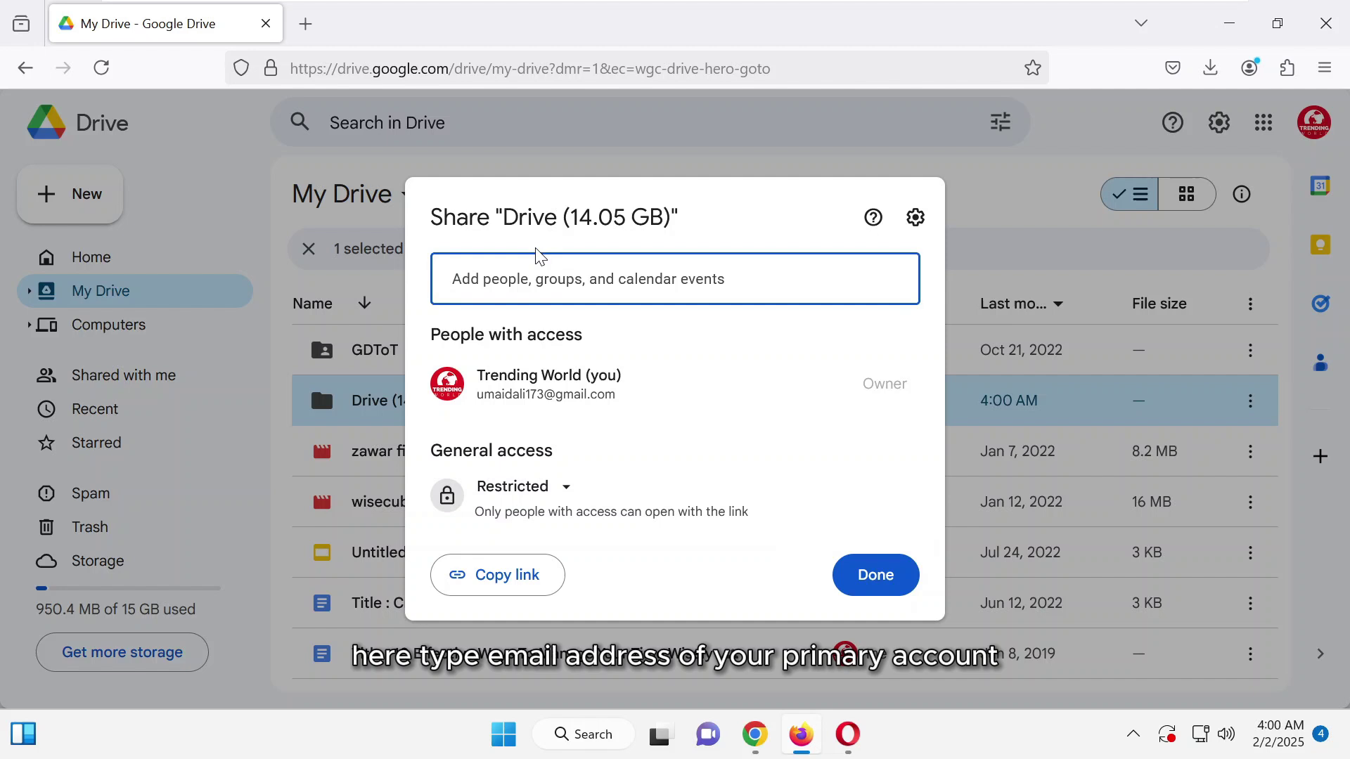
- Add the primary account as an Editor and send the share invitation
{"action": "left_click", "coordinate": [540, 258]}
{"action": "type", "text": "alwin P"}
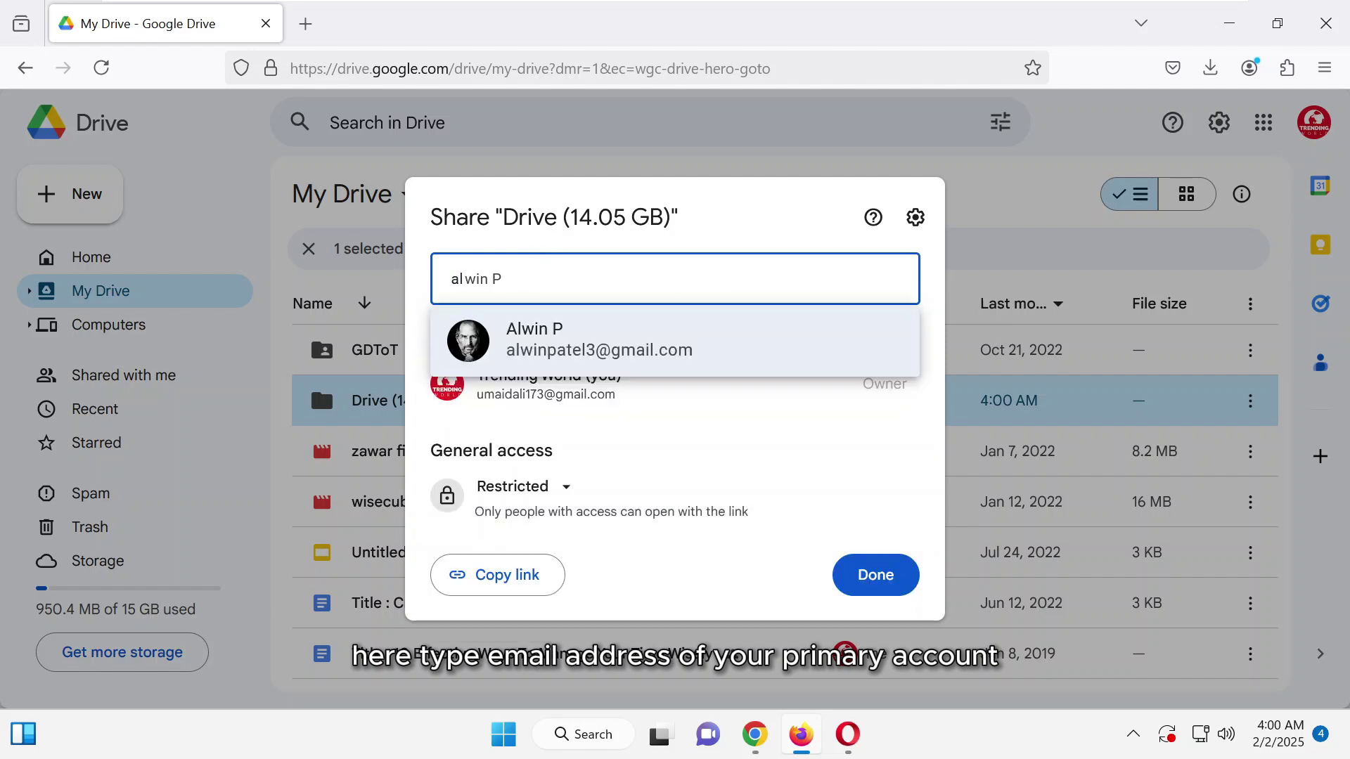
{"action": "left_click", "coordinate": [587, 332]}
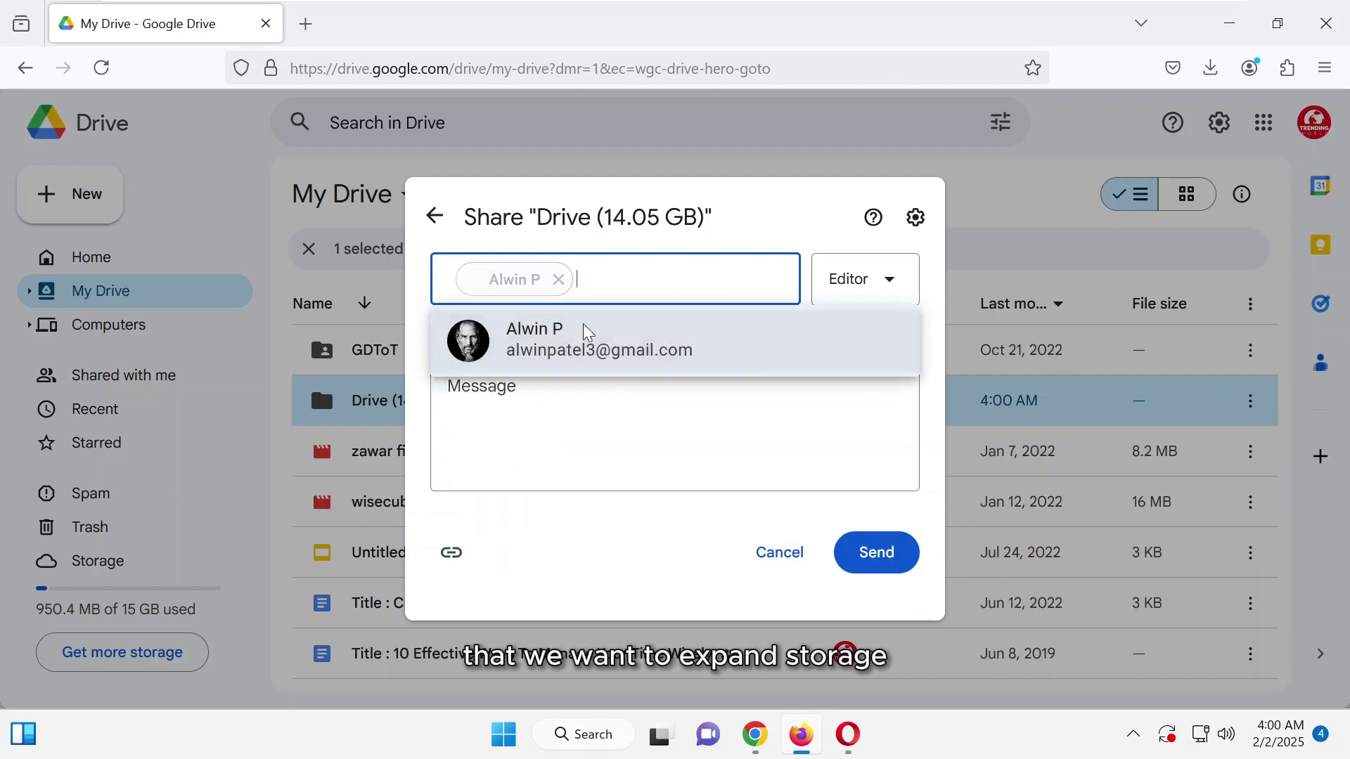
{"action": "left_click", "coordinate": [891, 311]}
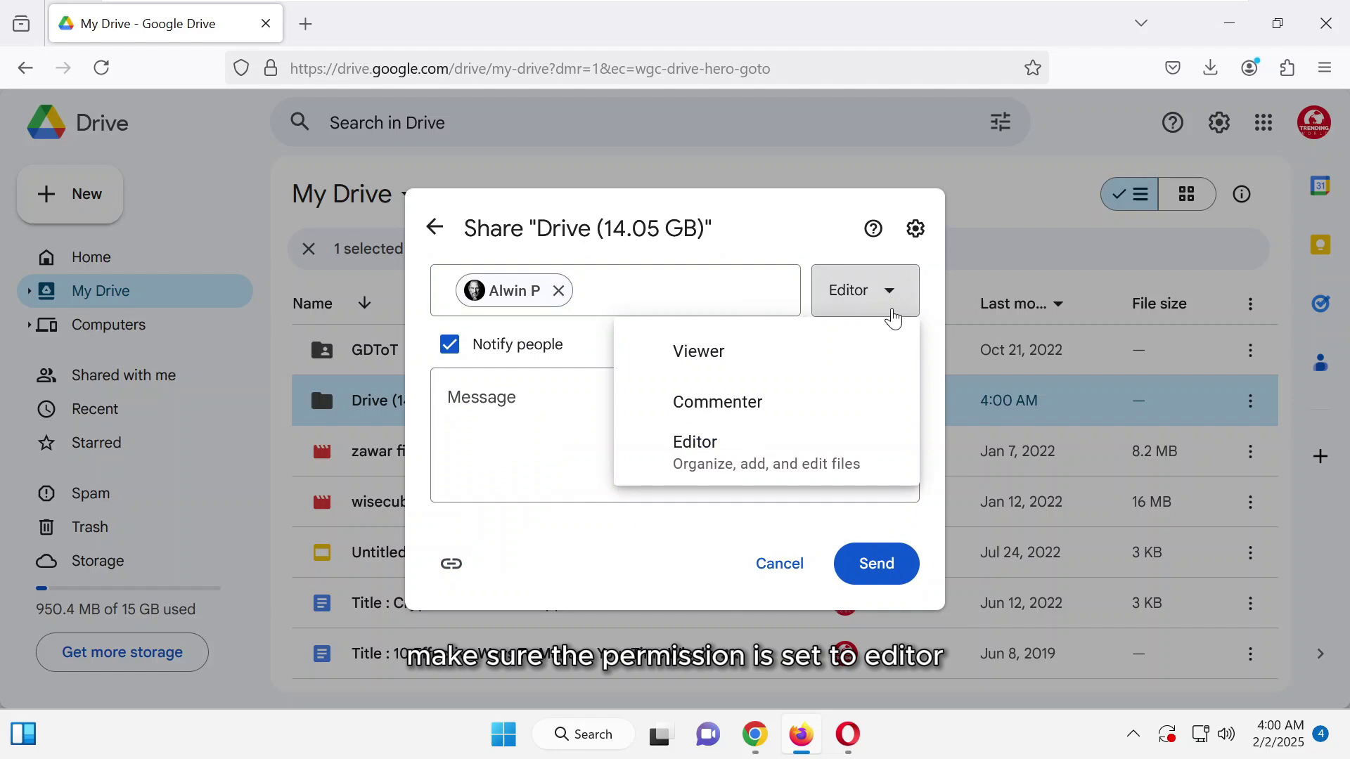
{"action": "left_click", "coordinate": [786, 459]}
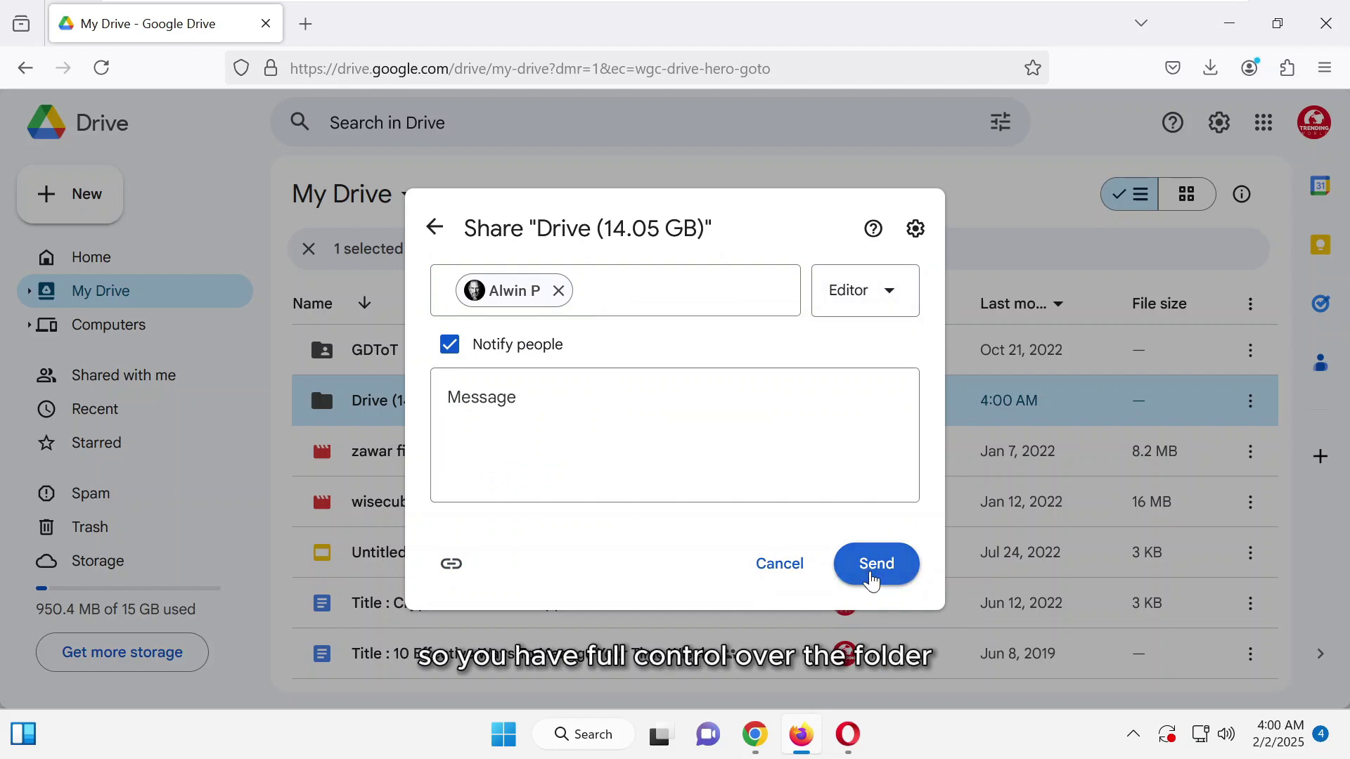
{"action": "left_click", "coordinate": [872, 582]}
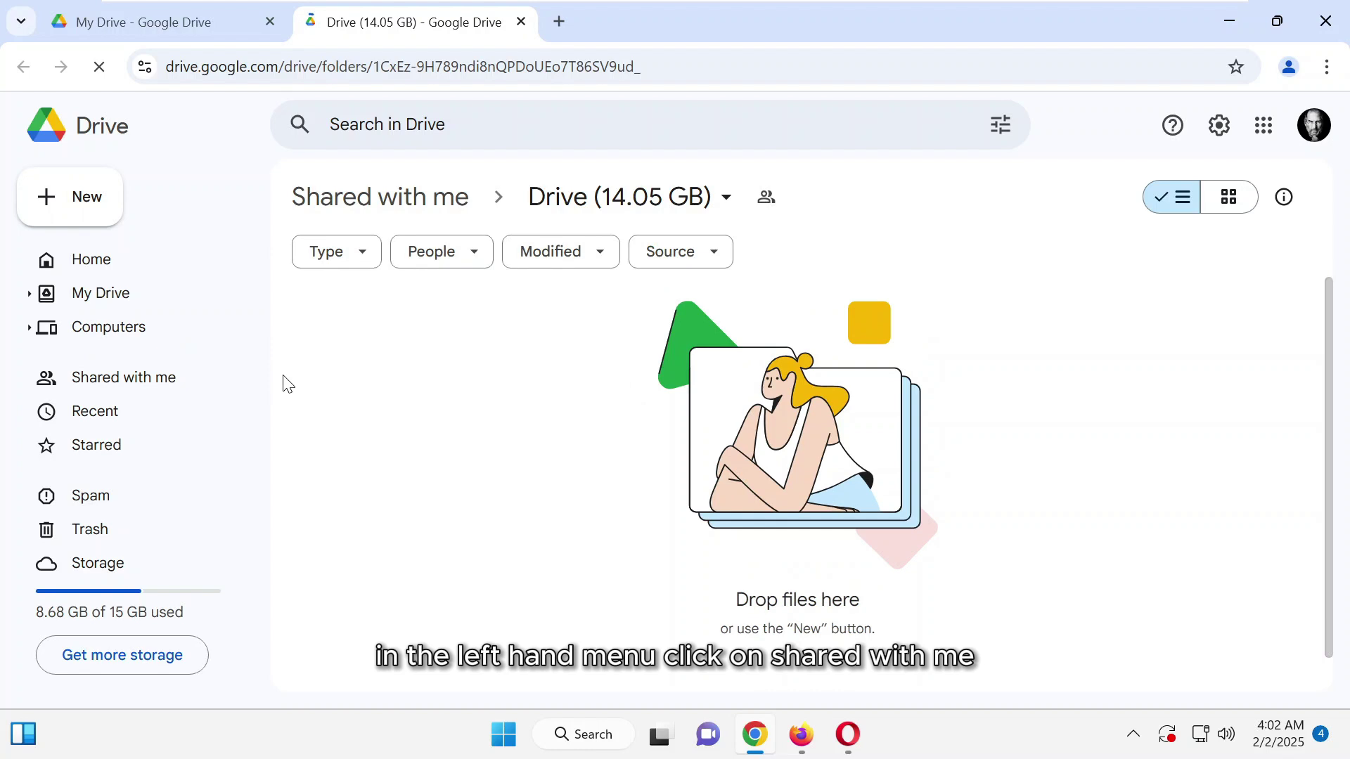
- Open the Drive (14.05 GB) folder from Shared with me in the primary account
{"action": "left_click", "coordinate": [127, 385]}
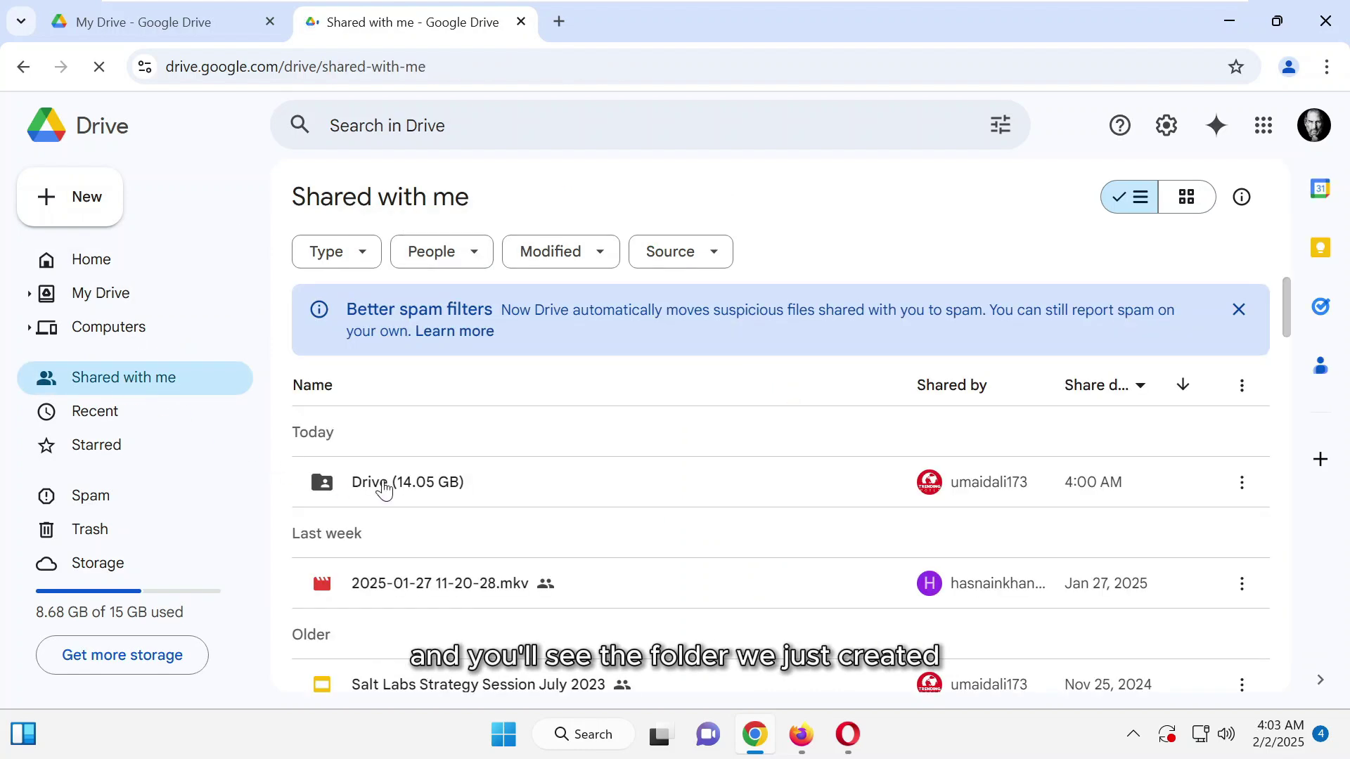
{"action": "double_click", "coordinate": [421, 484]}
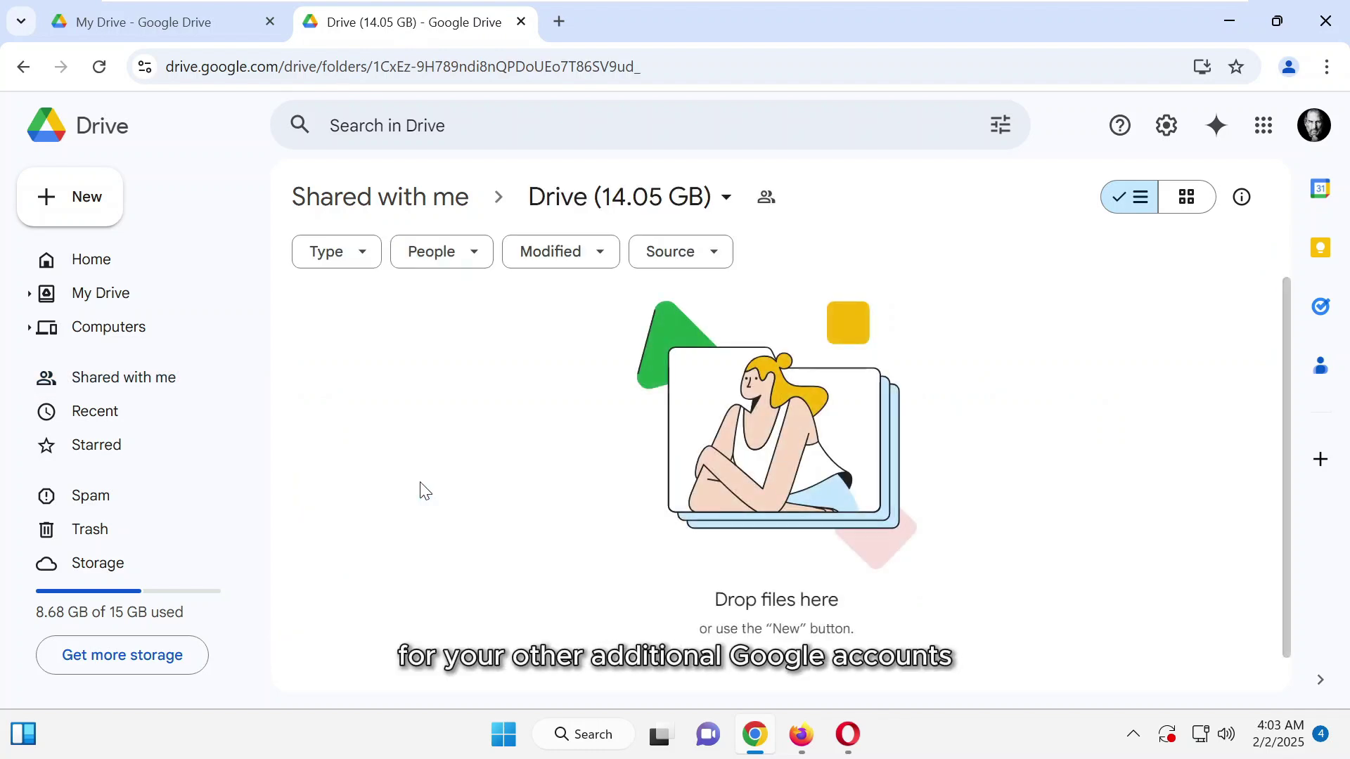
- In the Opera window's My Drive, create a folder named Drive (14.2GB)
{"action": "left_click", "coordinate": [848, 735]}
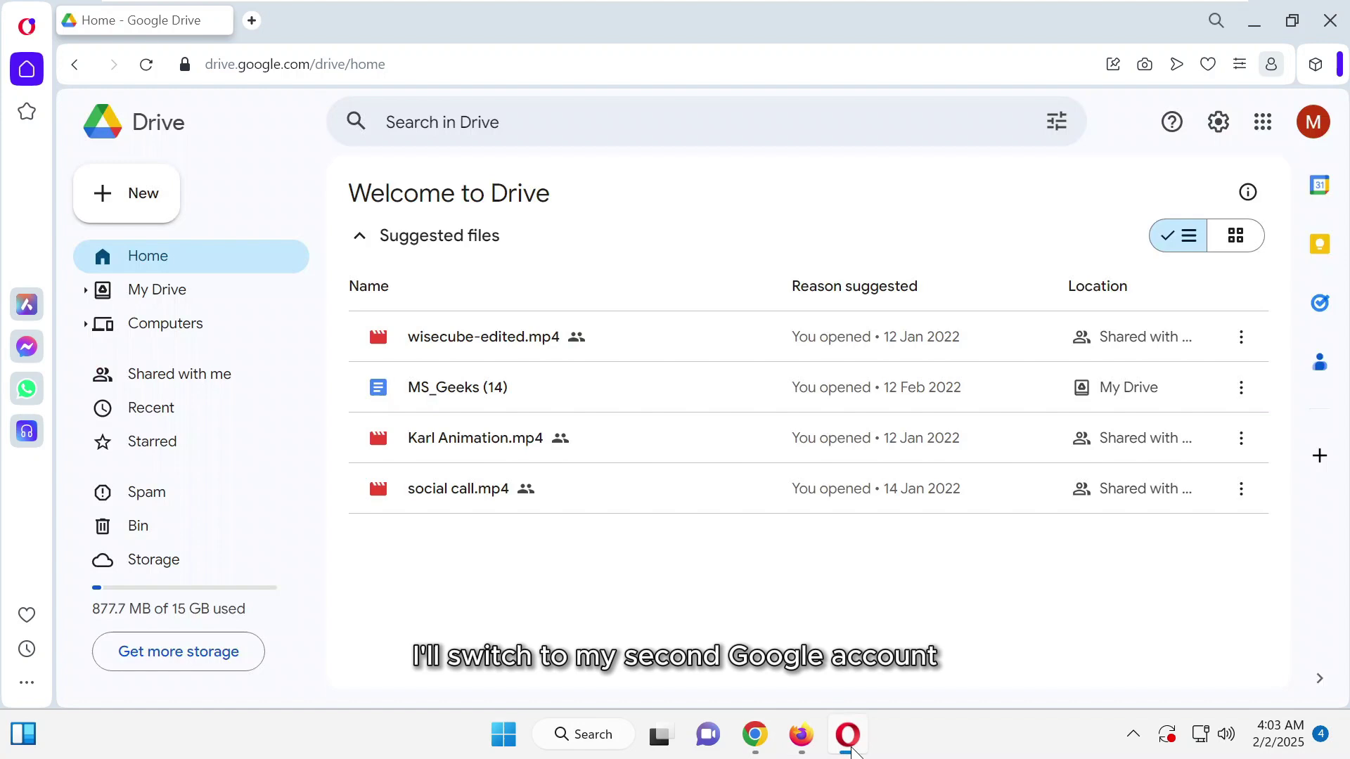
{"action": "left_click", "coordinate": [109, 194]}
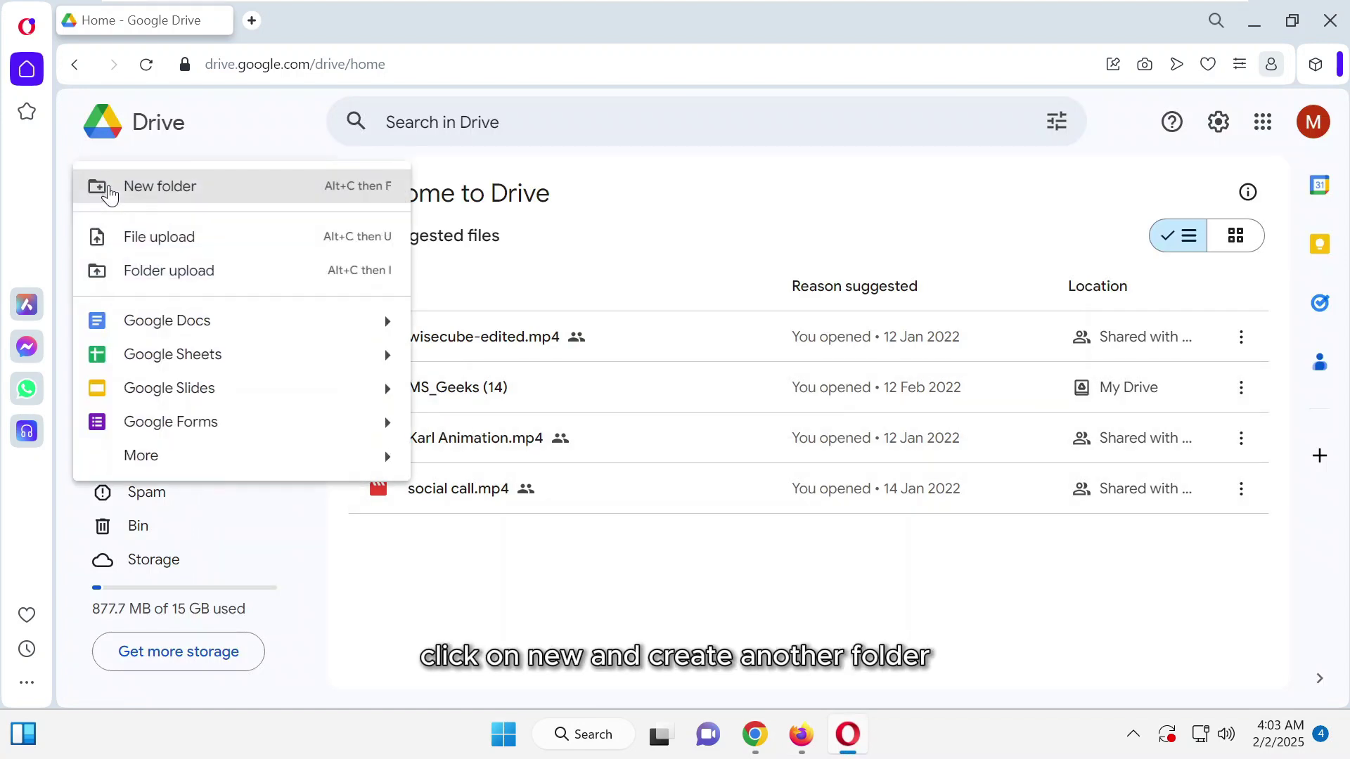
{"action": "left_click", "coordinate": [169, 187]}
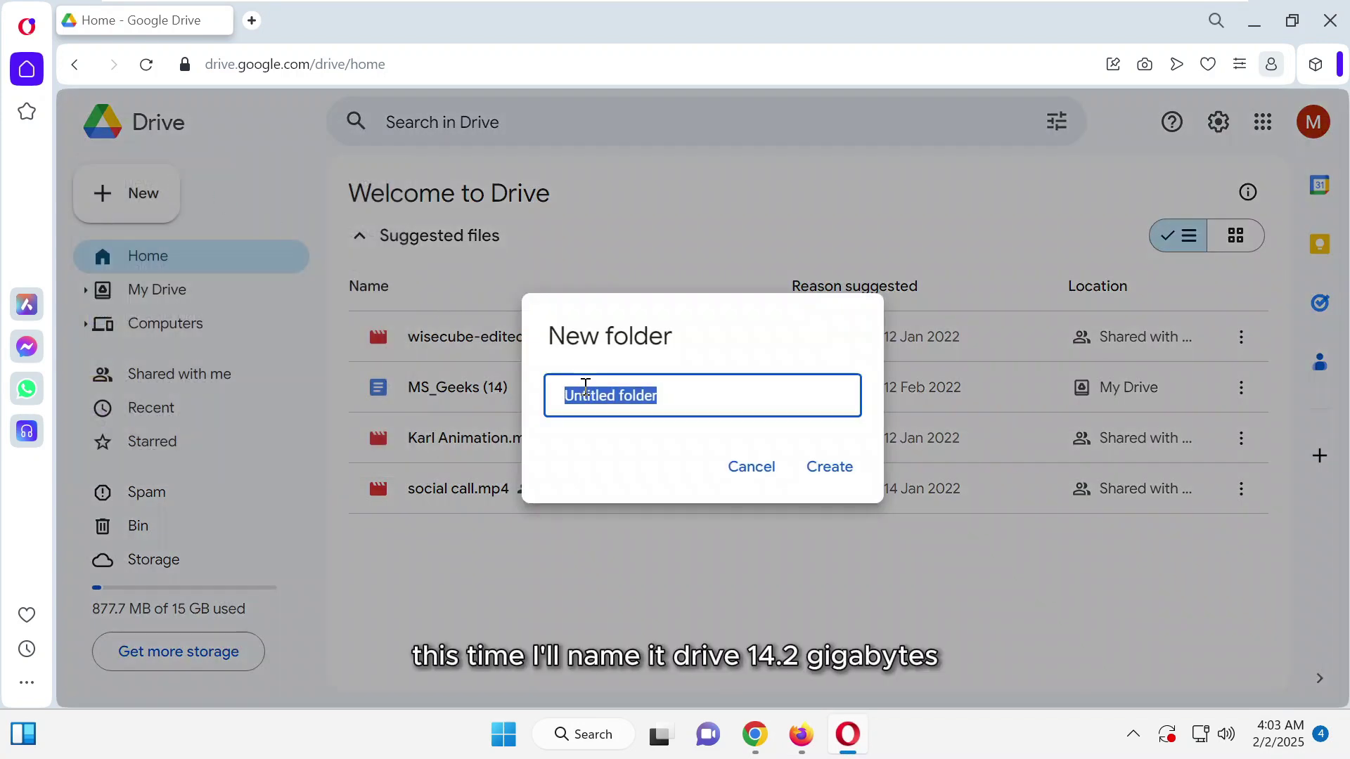
{"action": "type", "text": "Drive ("}
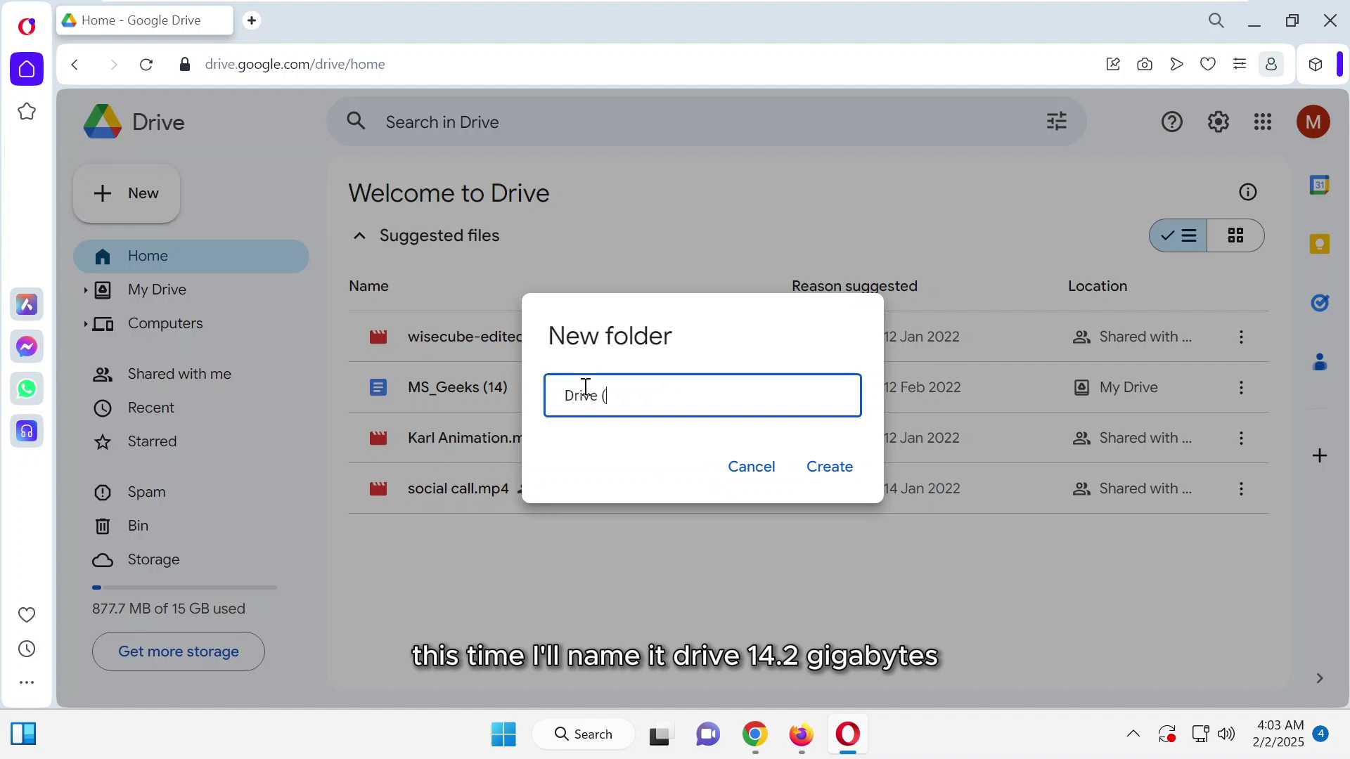
{"action": "type", "text": "14.2GB"}
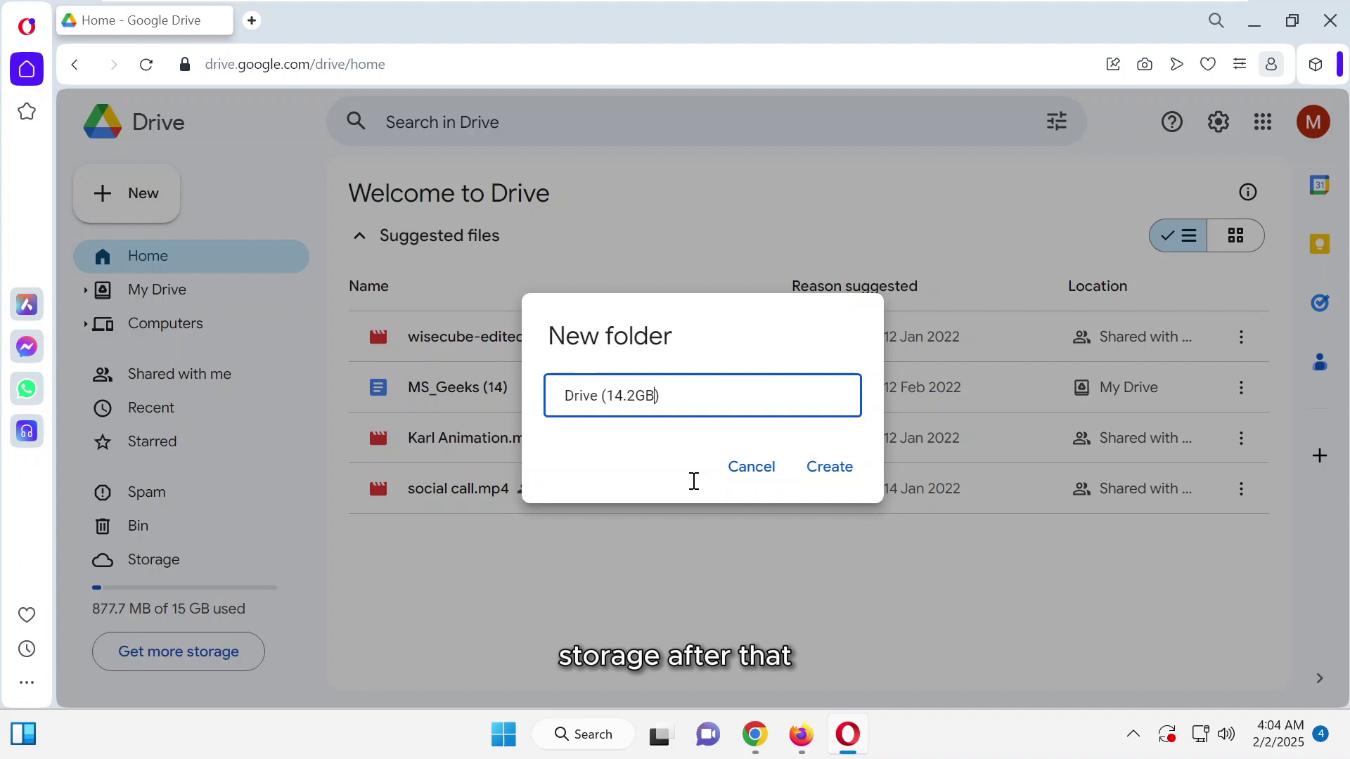
{"action": "left_click", "coordinate": [834, 470]}
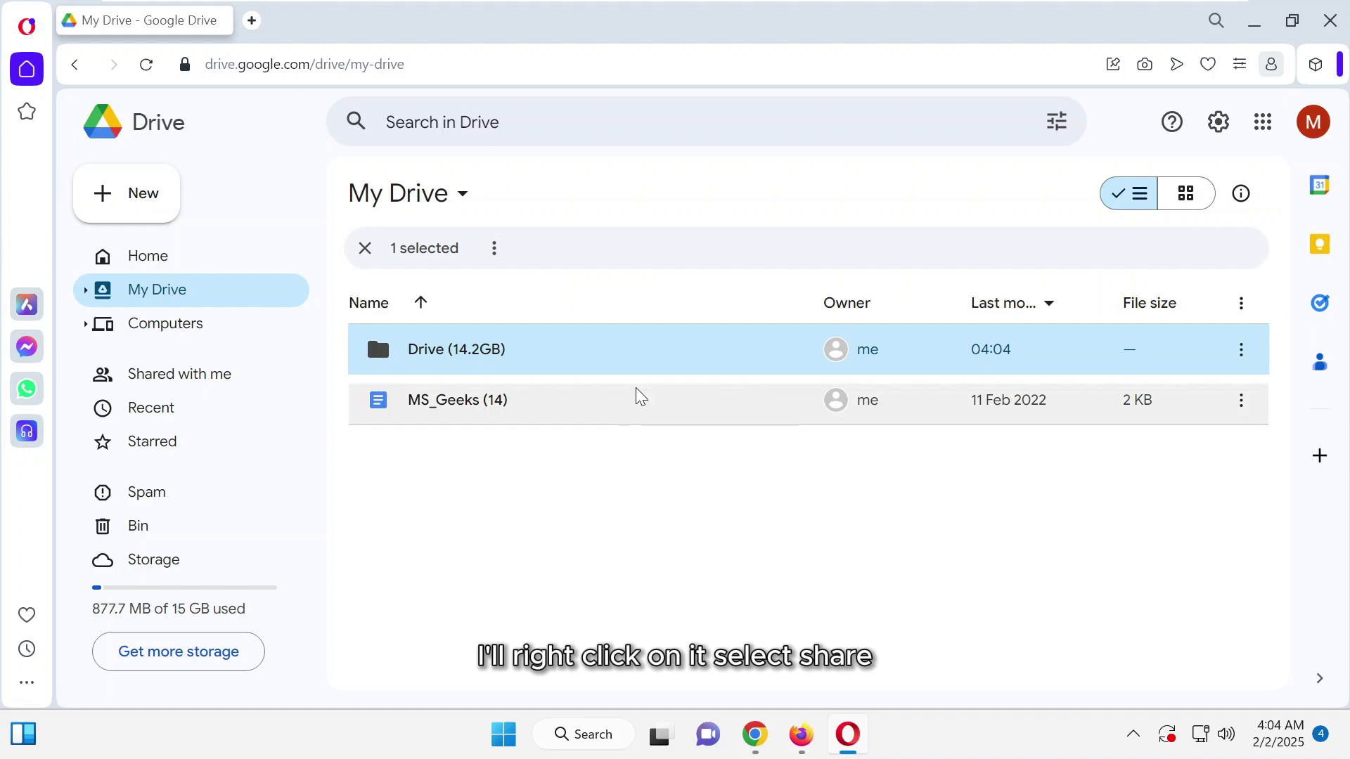
- Share Drive (14.2GB) with the pasted primary-account address as Editor and send the invitation
{"action": "right_click", "coordinate": [607, 353]}
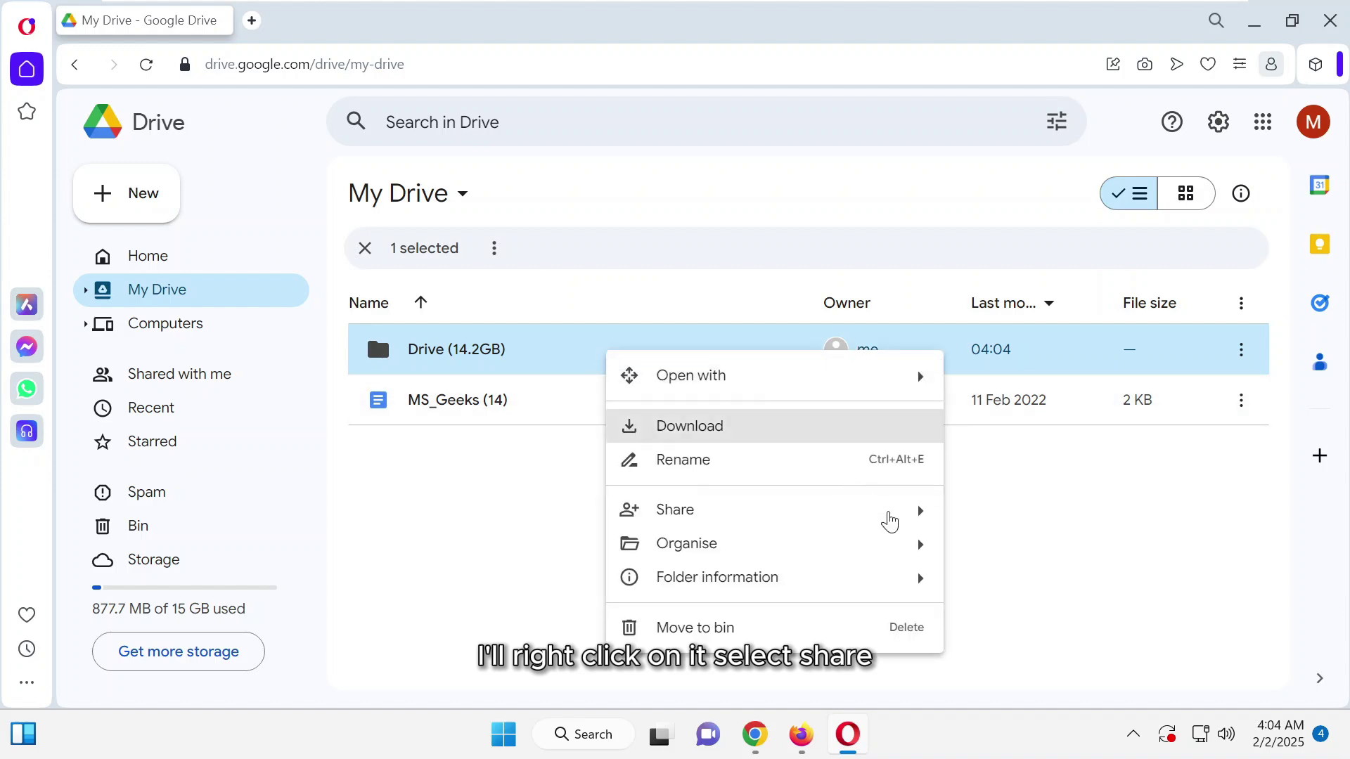
{"action": "mouse_move", "coordinate": [896, 521]}
{"action": "left_click", "coordinate": [1020, 517]}
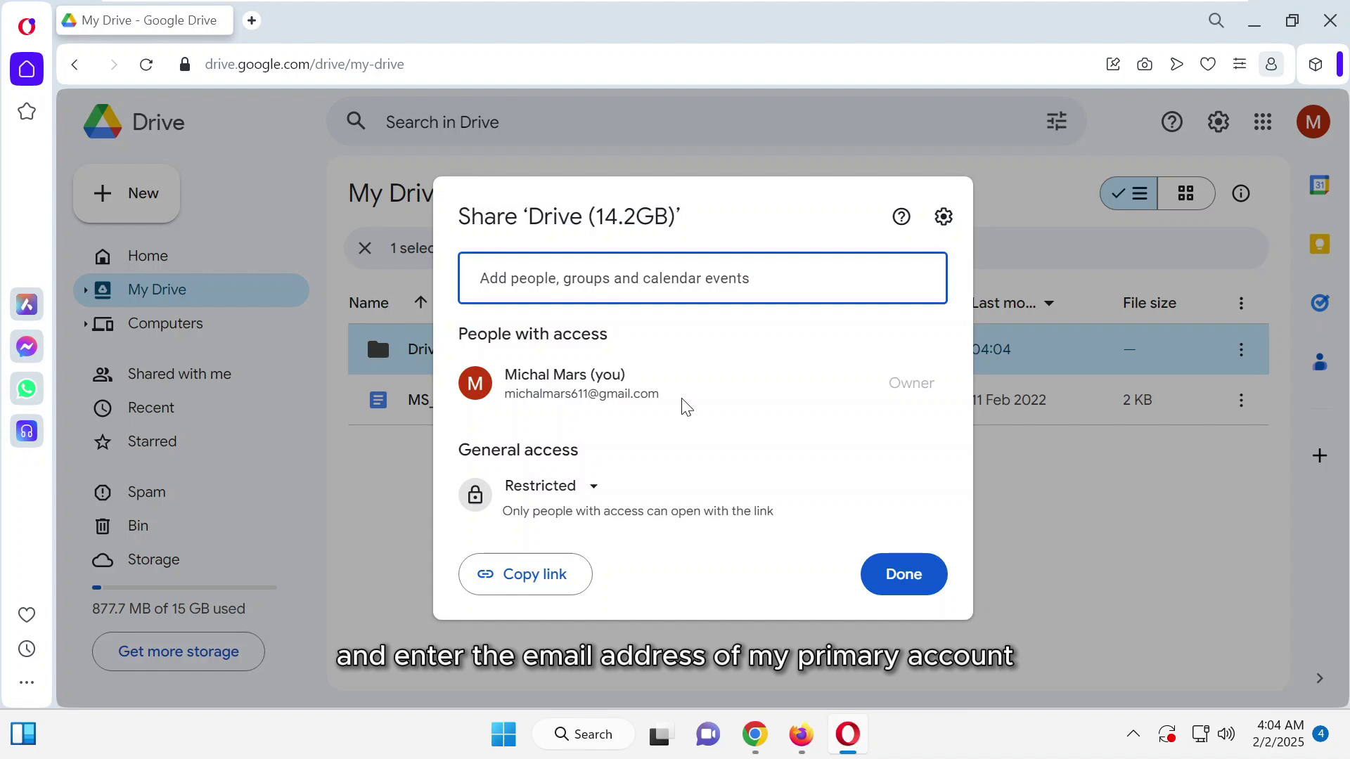
{"action": "left_click", "coordinate": [604, 275]}
{"action": "key", "text": "ctrl+v"}
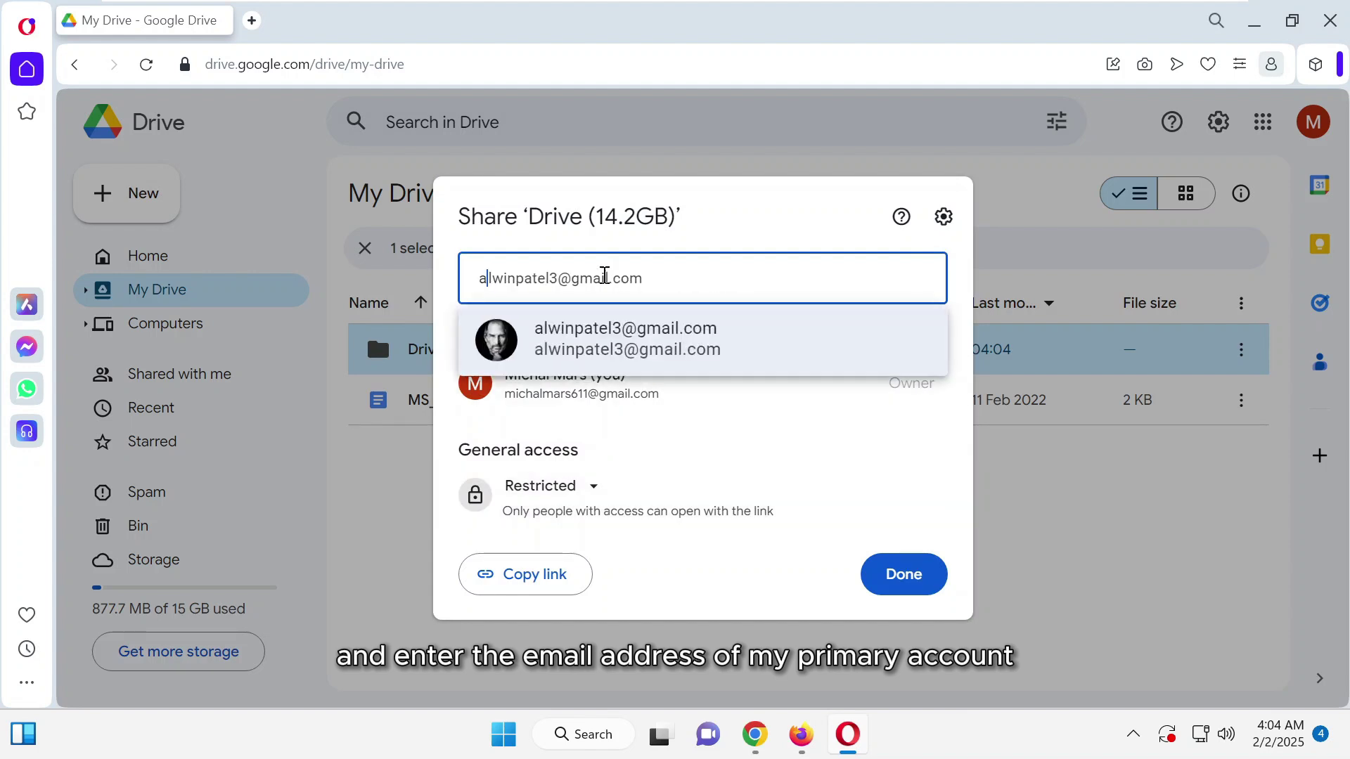
{"action": "left_click", "coordinate": [616, 328]}
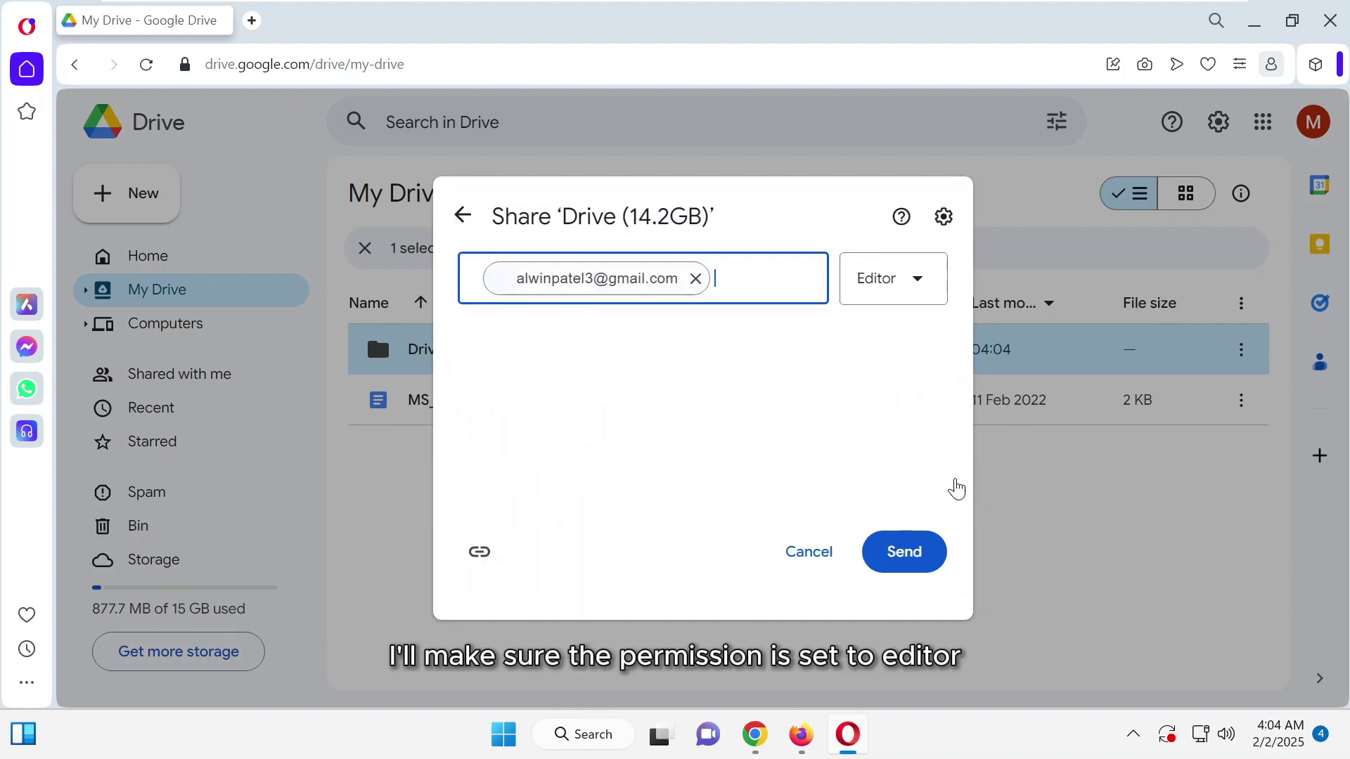
{"action": "left_click", "coordinate": [884, 561]}
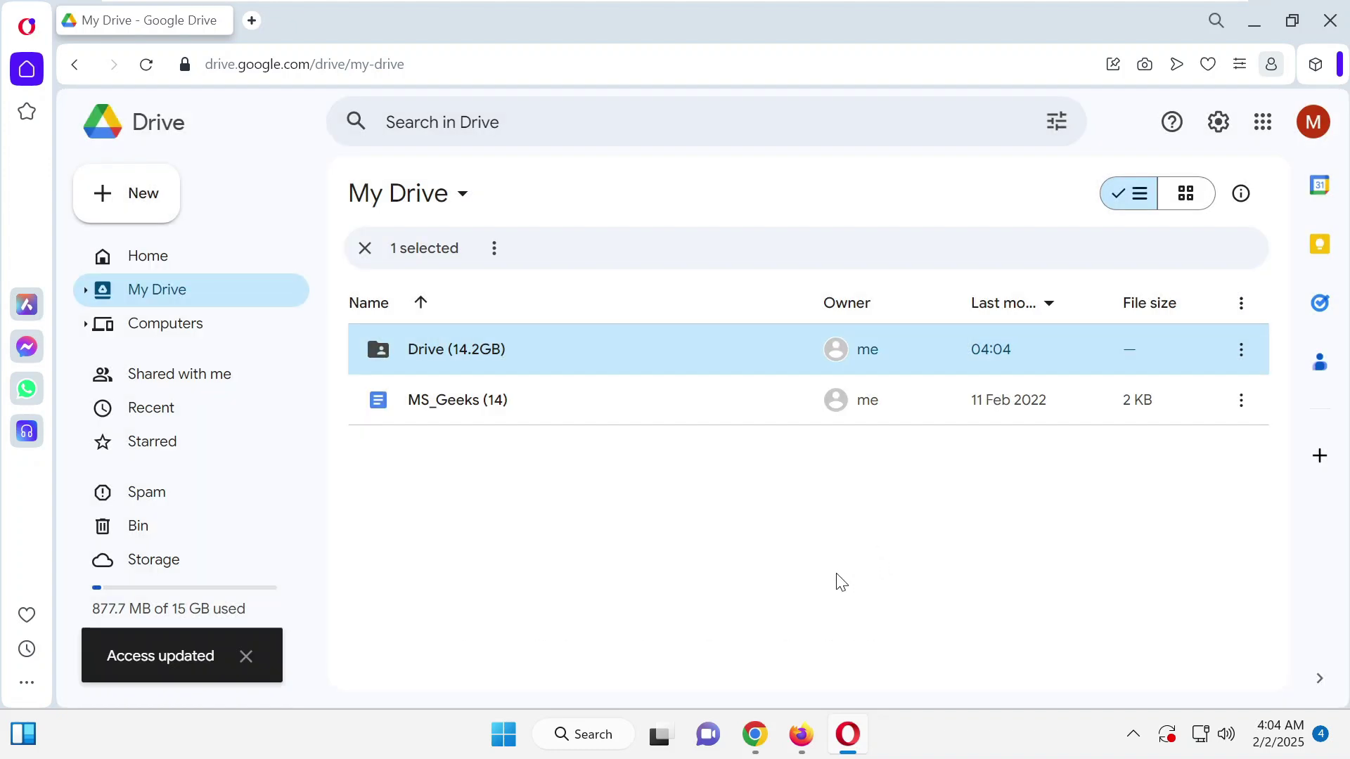
- Back in the primary account's Chrome window, open Drive (14.2GB) from Shared with me
{"action": "left_click", "coordinate": [755, 734]}
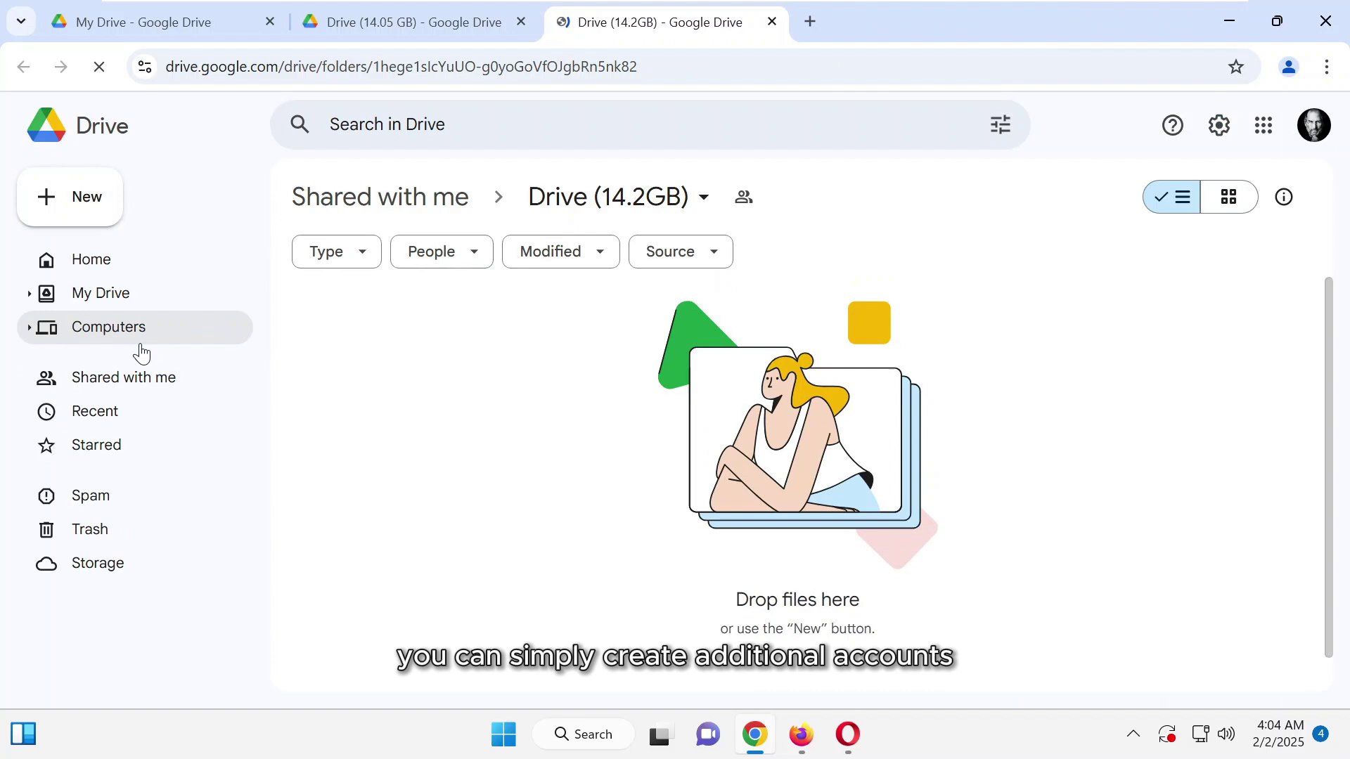
{"action": "left_click", "coordinate": [143, 379]}
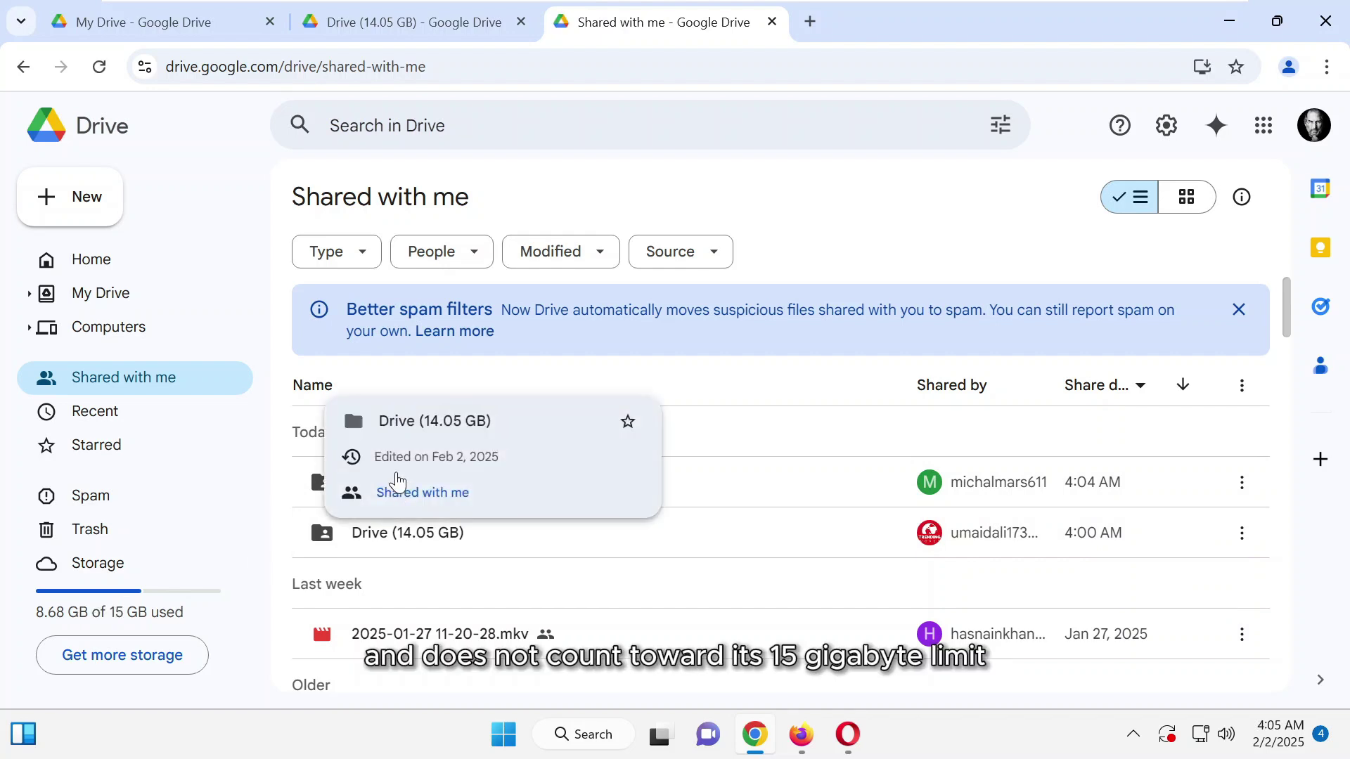
{"action": "double_click", "coordinate": [408, 531]}
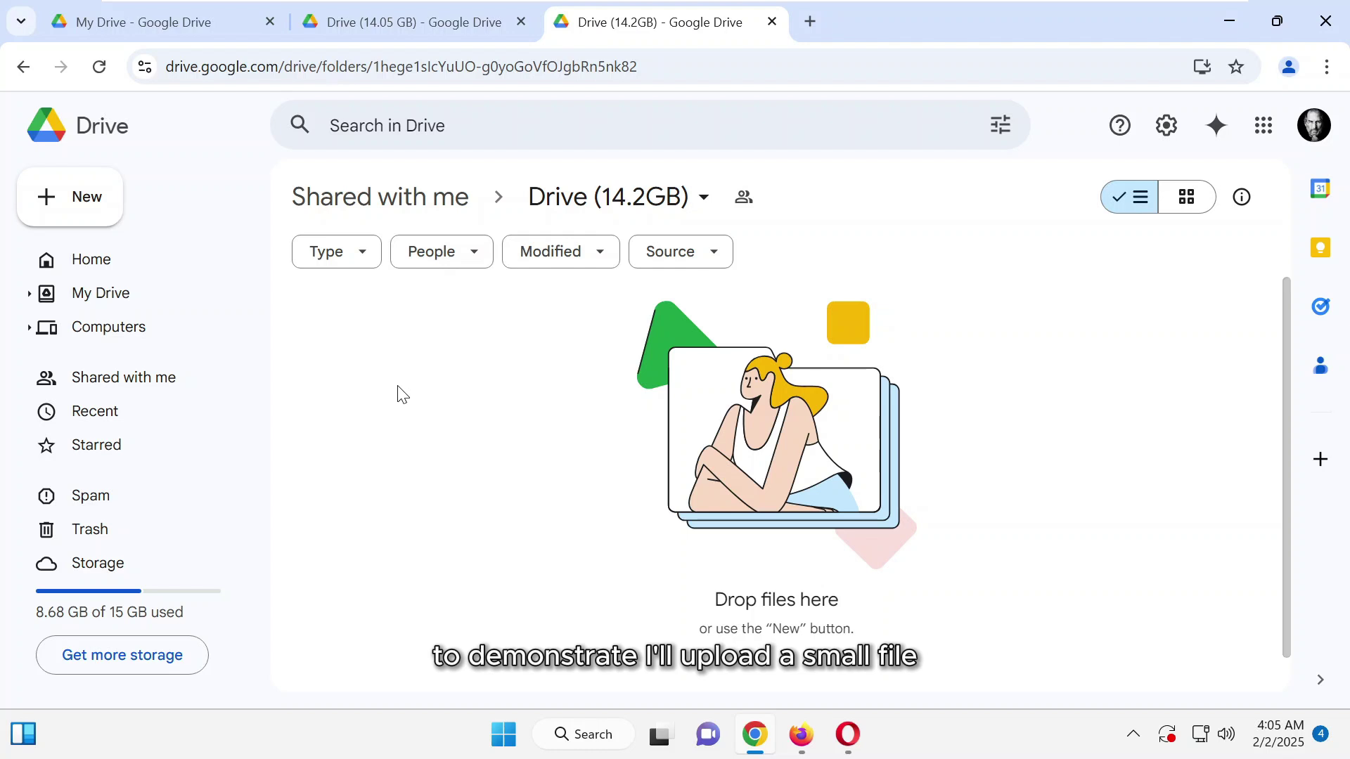
- Upload ChromeSetup.exe from the Downloads folder into the shared Drive (14.2GB) folder
{"action": "right_click", "coordinate": [765, 342]}
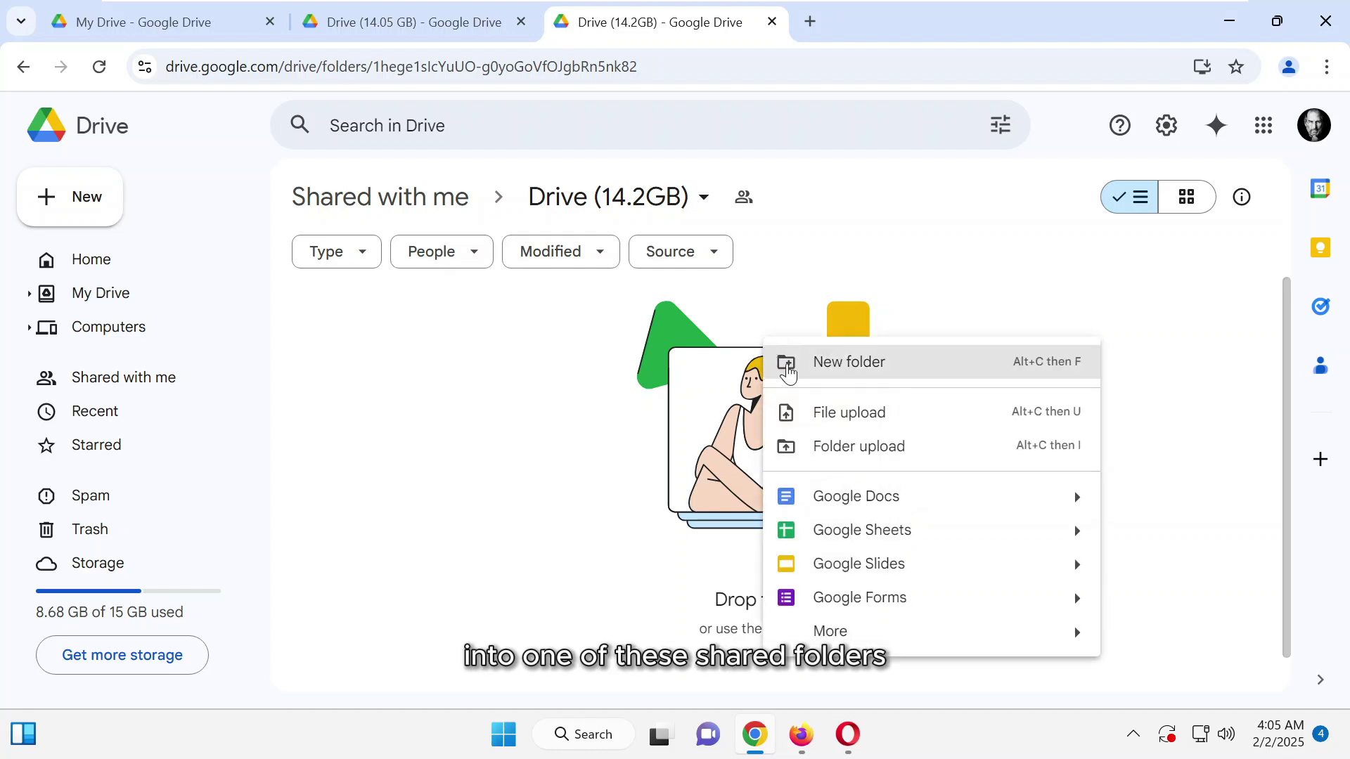
{"action": "left_click", "coordinate": [854, 428]}
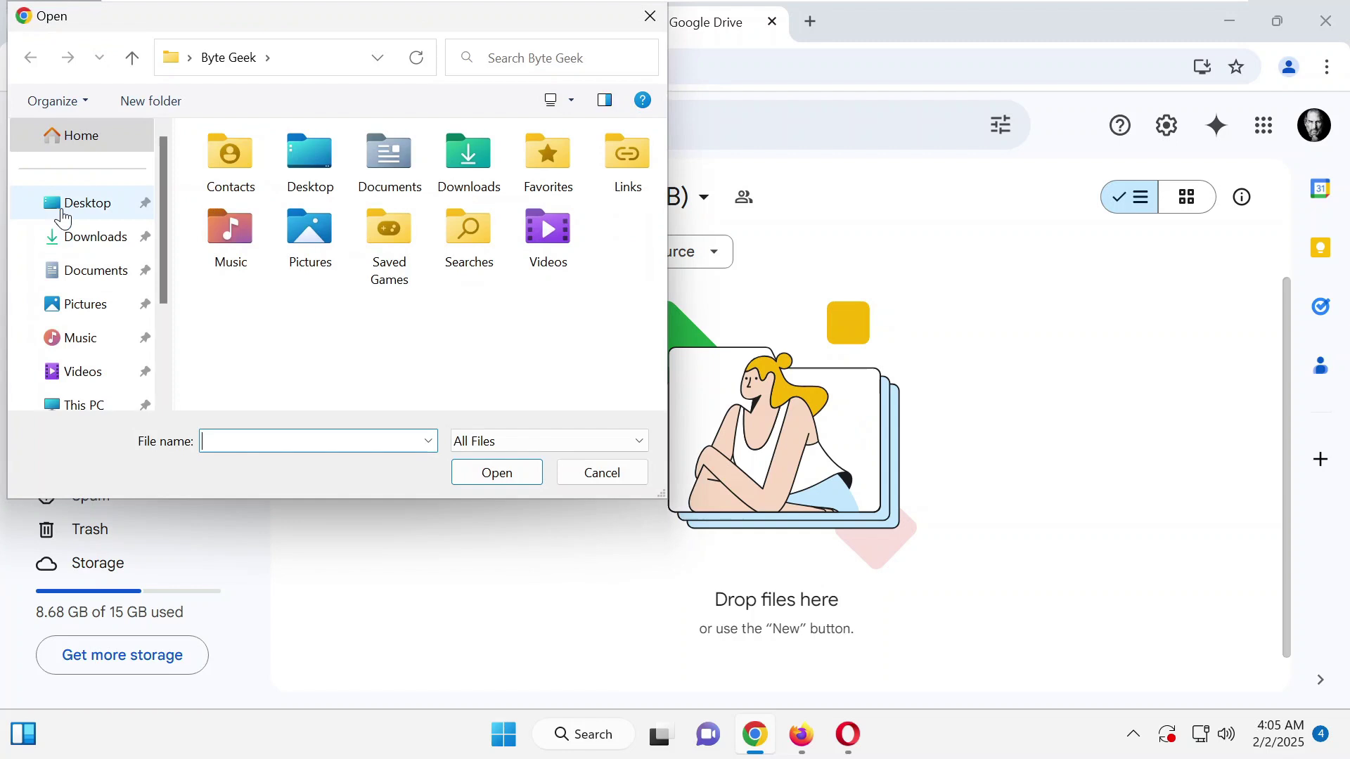
{"action": "left_click", "coordinate": [63, 212]}
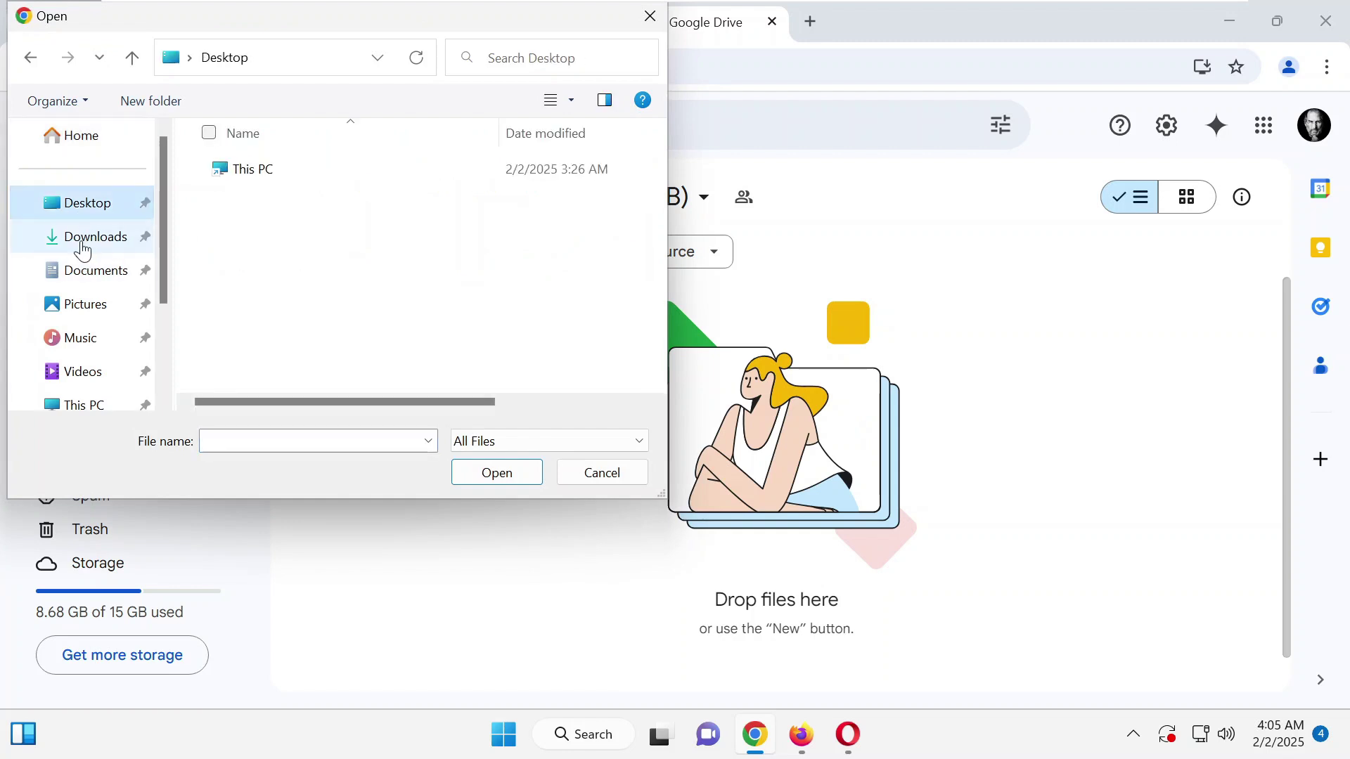
{"action": "left_click", "coordinate": [83, 246]}
{"action": "double_click", "coordinate": [310, 204]}
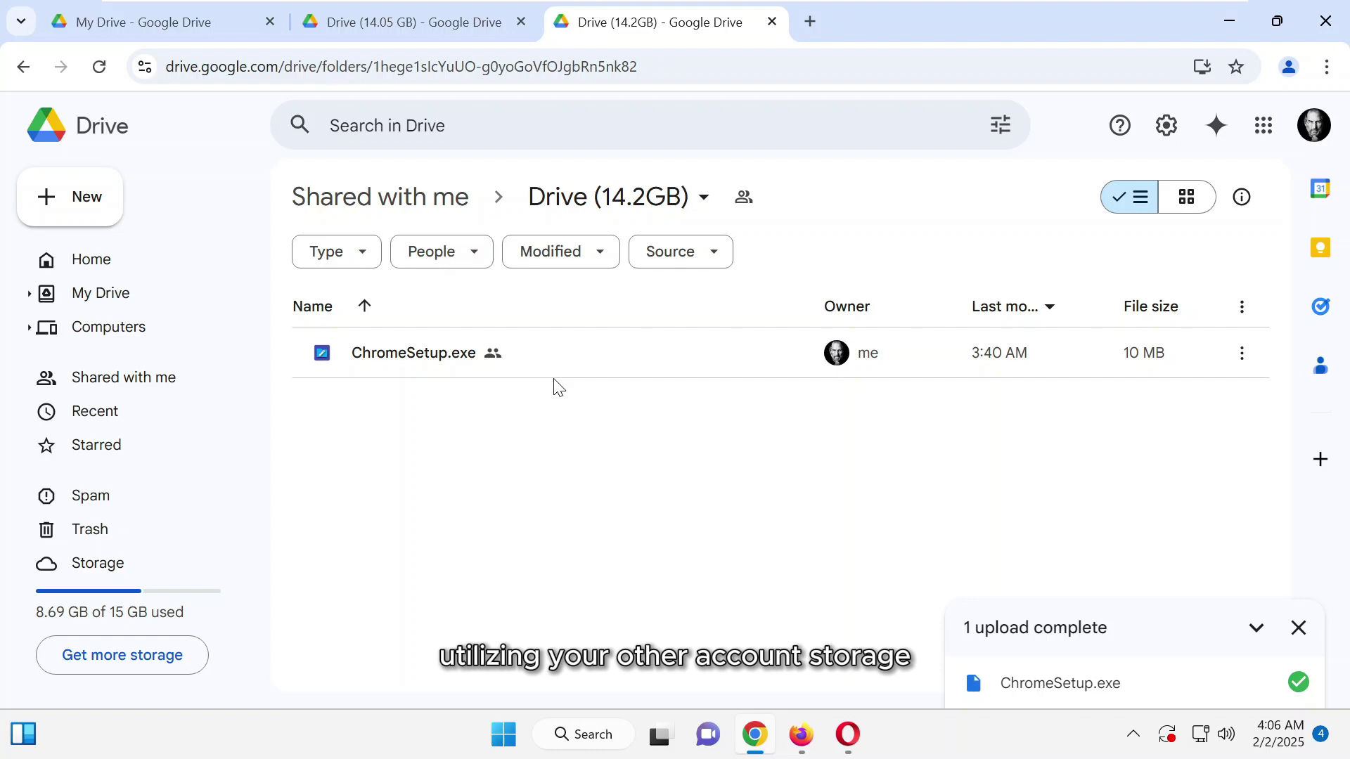
{"action": "left_click", "coordinate": [98, 66]}
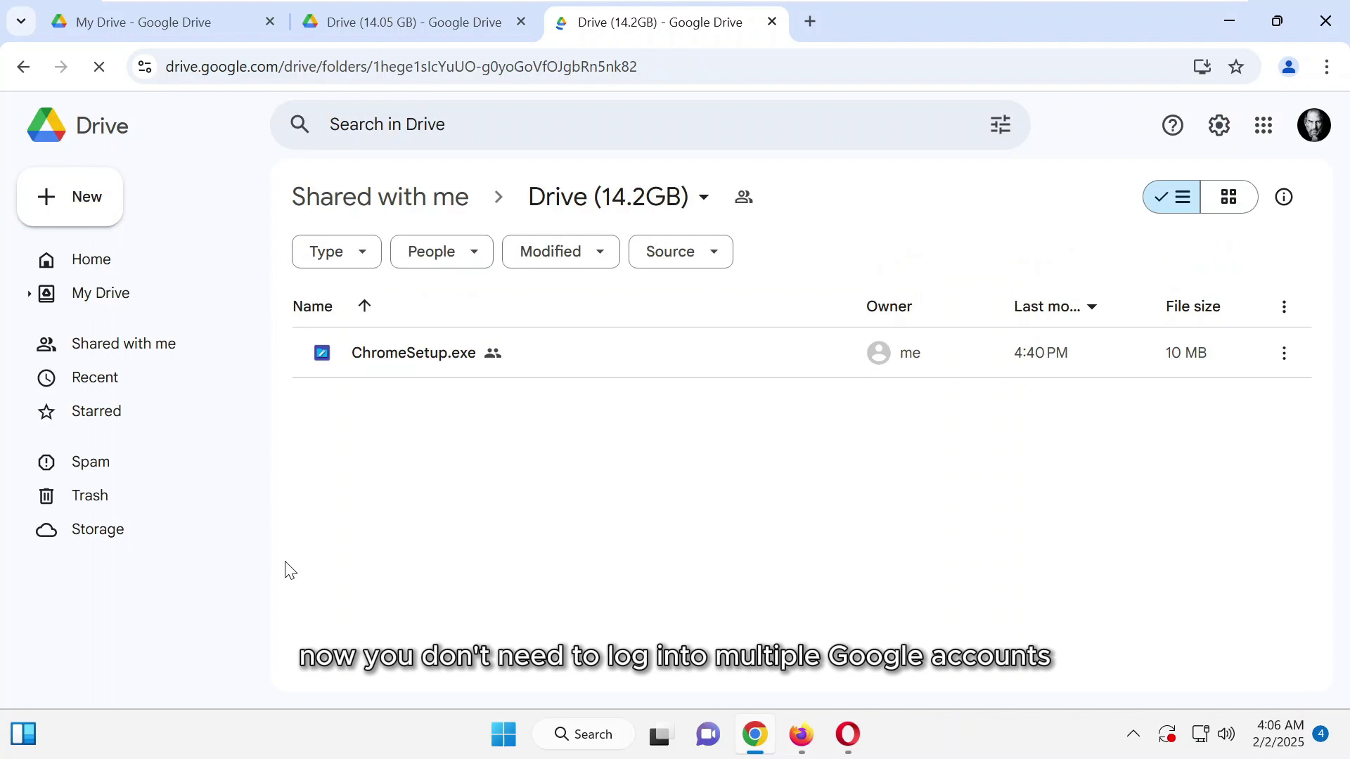
{"action": "key", "text": "alt+Tab"}
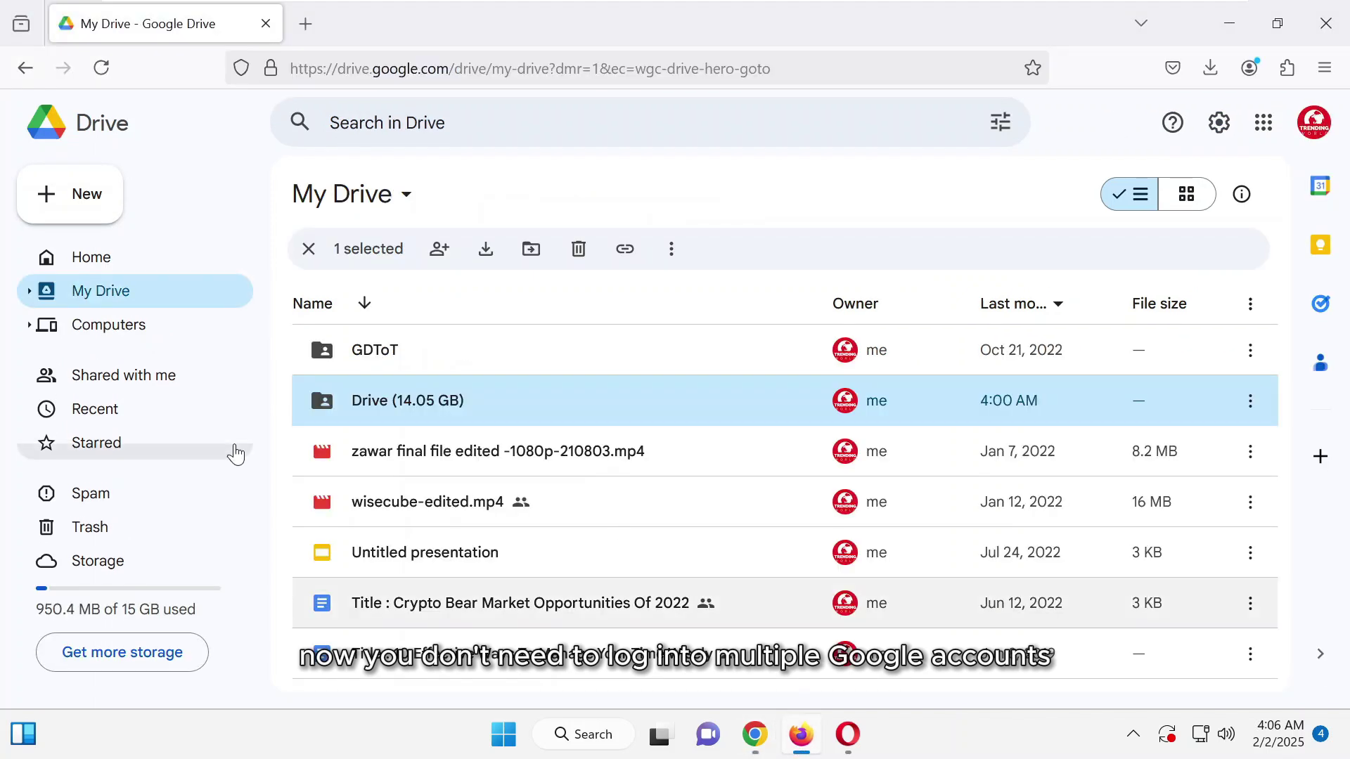
{"action": "double_click", "coordinate": [413, 397]}
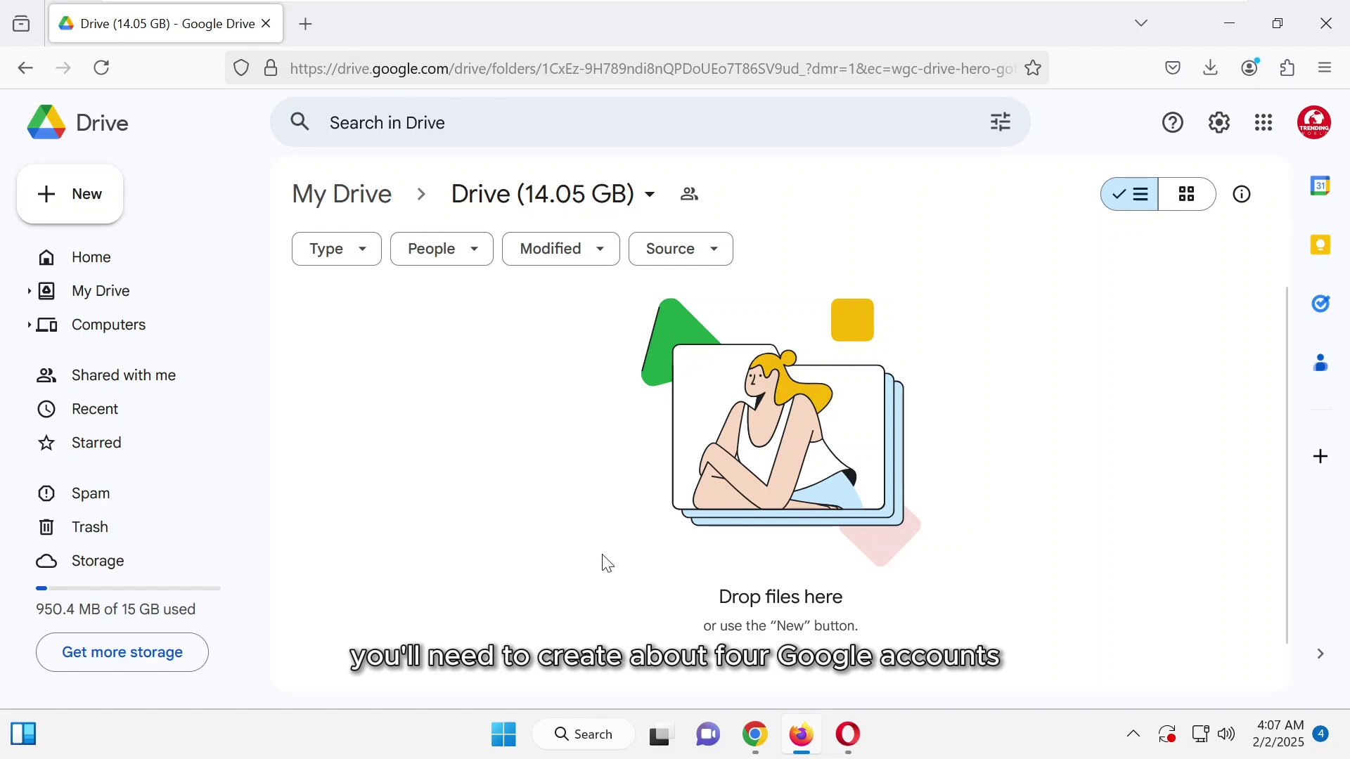
{"action": "left_click", "coordinate": [756, 734]}
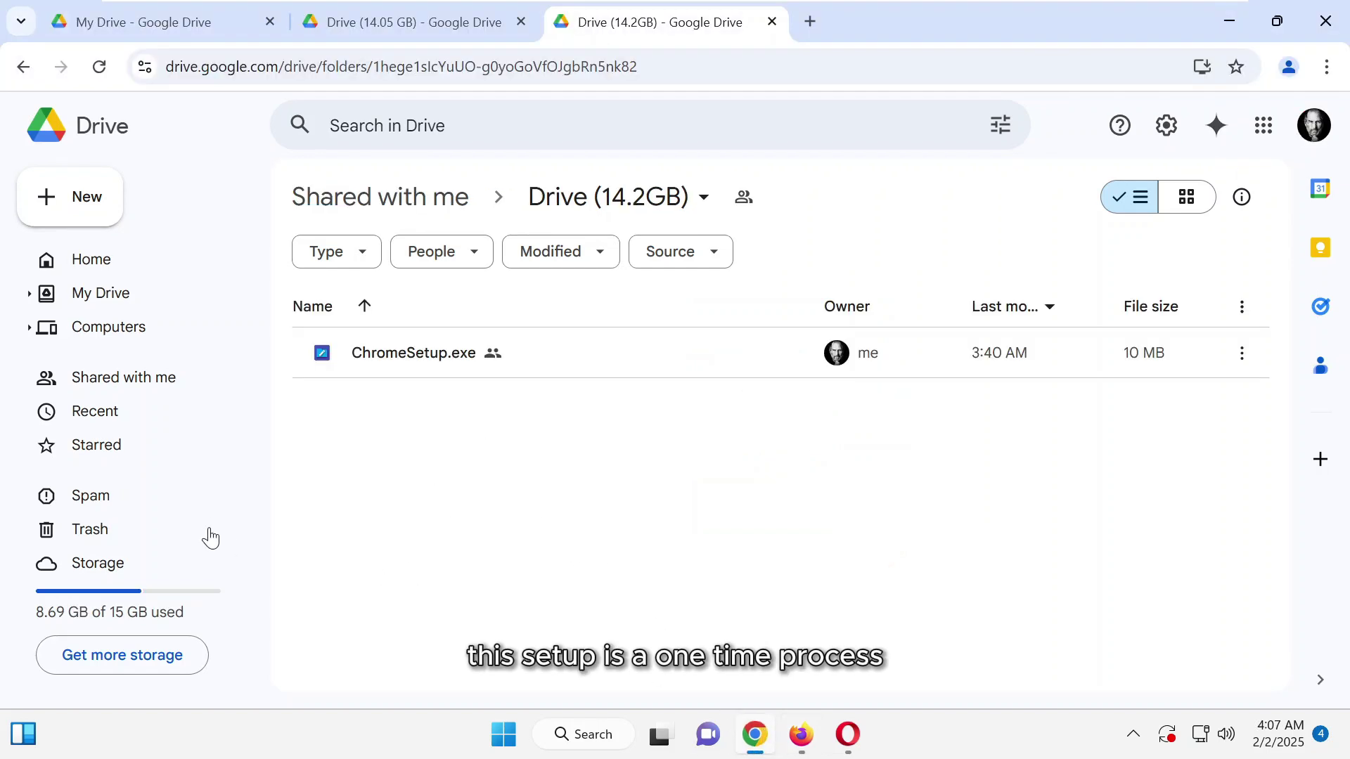
- Go to the Drive Home page to see both shared folders and ChromeSetup.exe suggested
{"action": "left_click", "coordinate": [139, 268]}
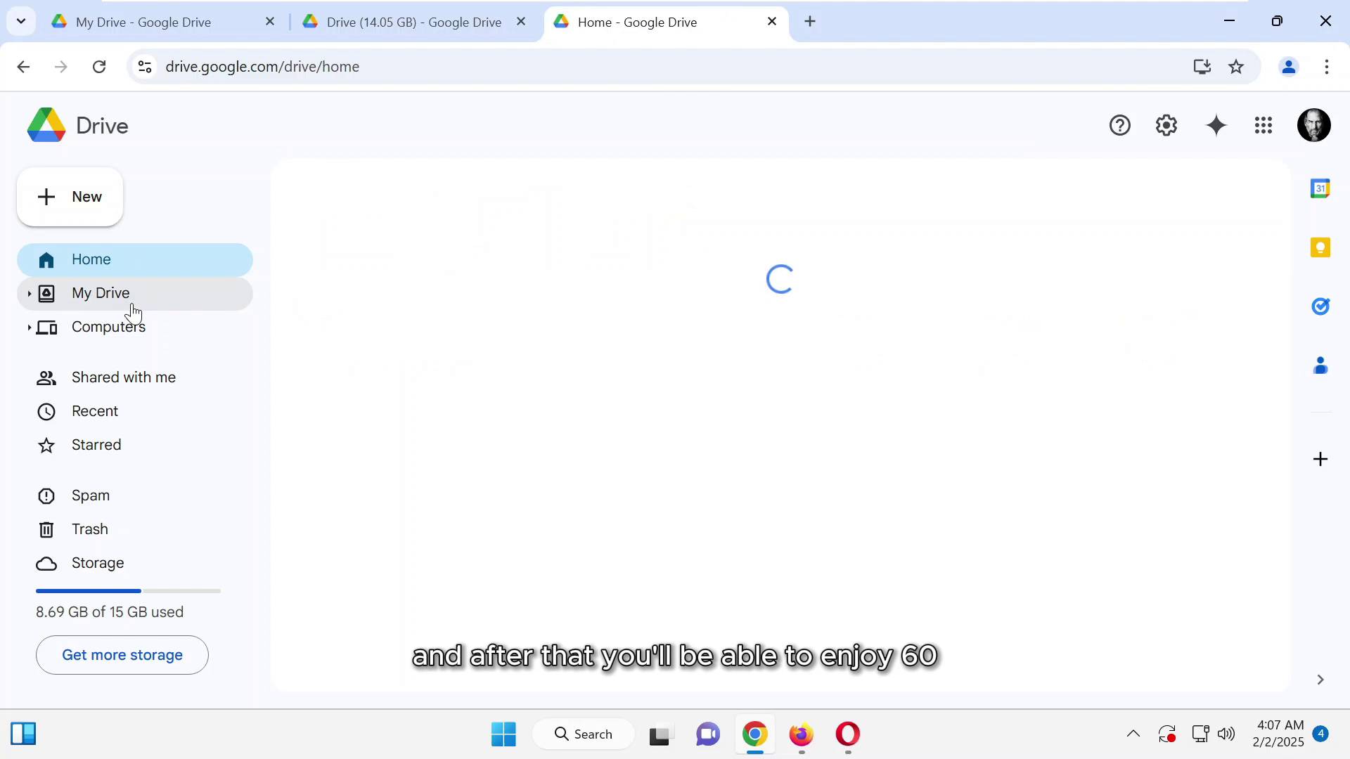